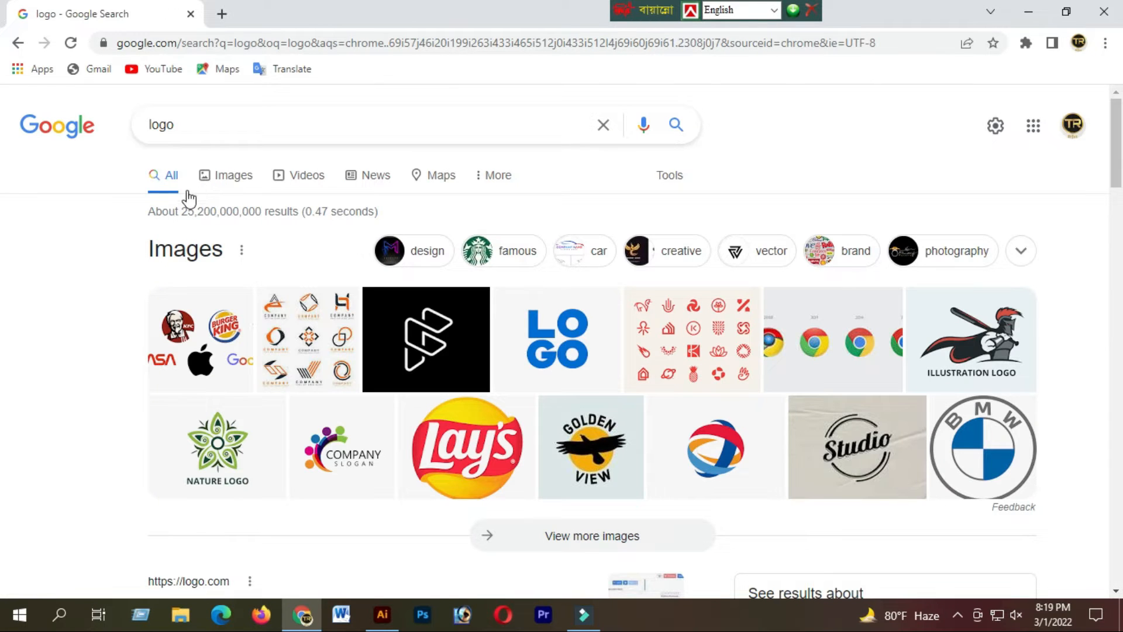
Show the image results for the logo search and look through the example logos.
{"action": "left_click", "coordinate": [227, 183]}
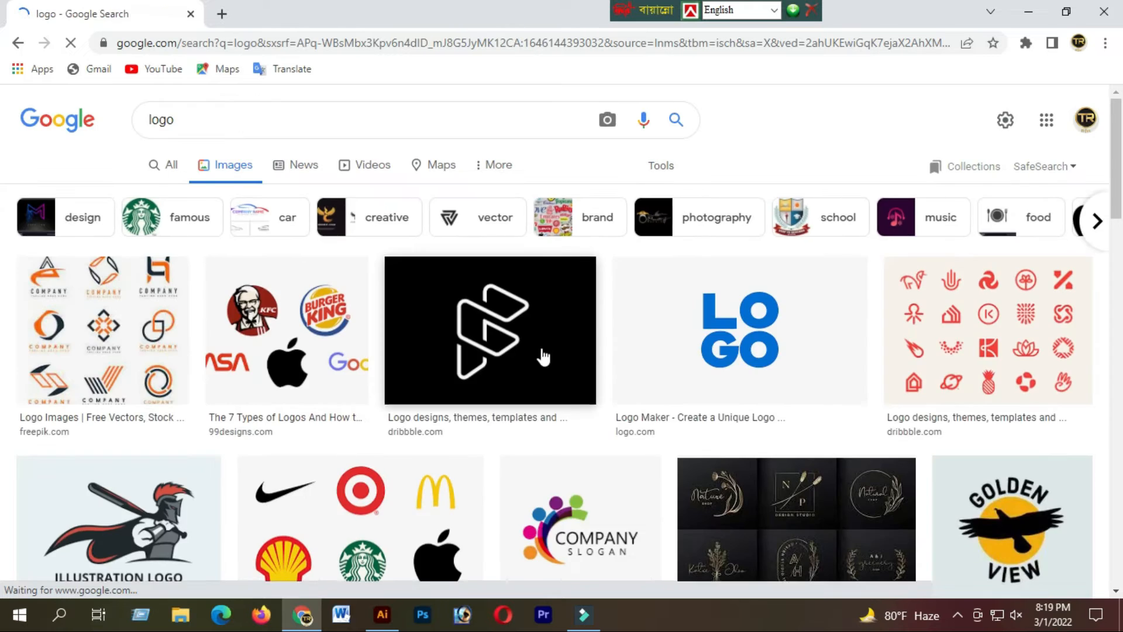
{"action": "scroll", "coordinate": [503, 368], "scroll_direction": "down", "scroll_amount": 7}
{"action": "scroll", "coordinate": [503, 368], "scroll_direction": "down", "scroll_amount": 15}
{"action": "scroll", "coordinate": [405, 369], "scroll_direction": "up", "scroll_amount": 13}
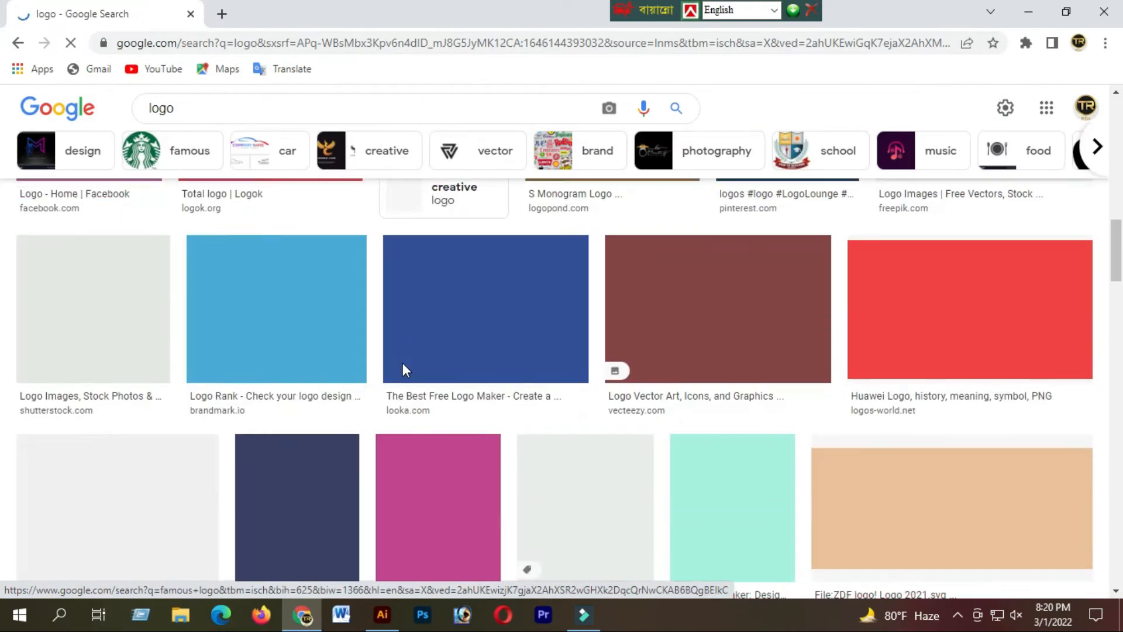
{"action": "scroll", "coordinate": [403, 362], "scroll_direction": "up", "scroll_amount": 10}
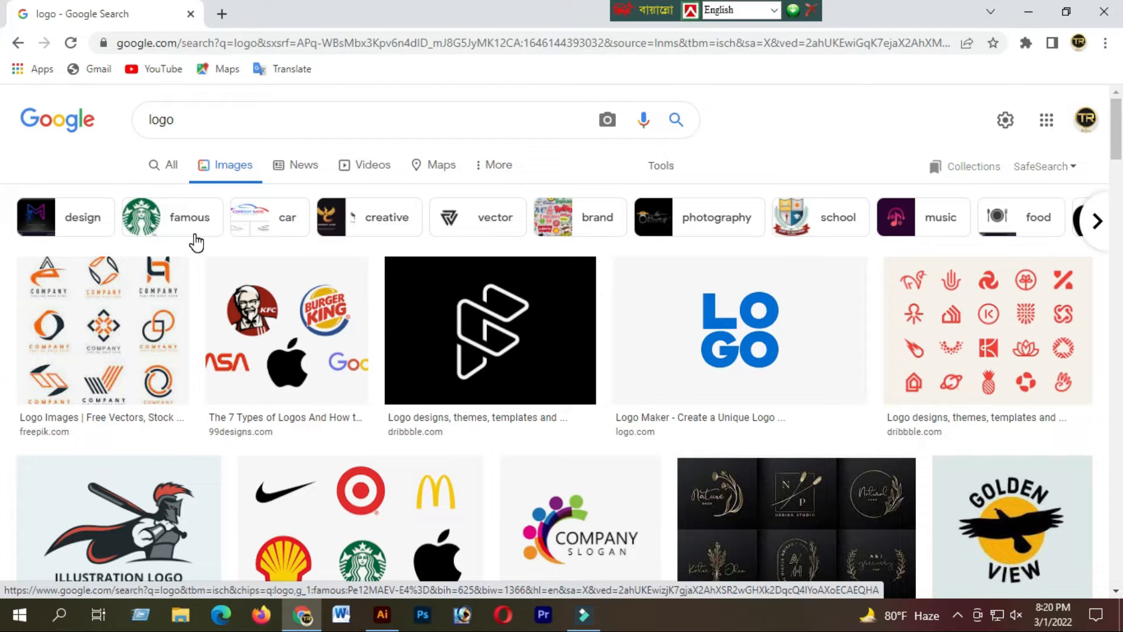
Search images for "a logo design" and look through the letter A logo examples for inspiration.
{"action": "double_click", "coordinate": [187, 123]}
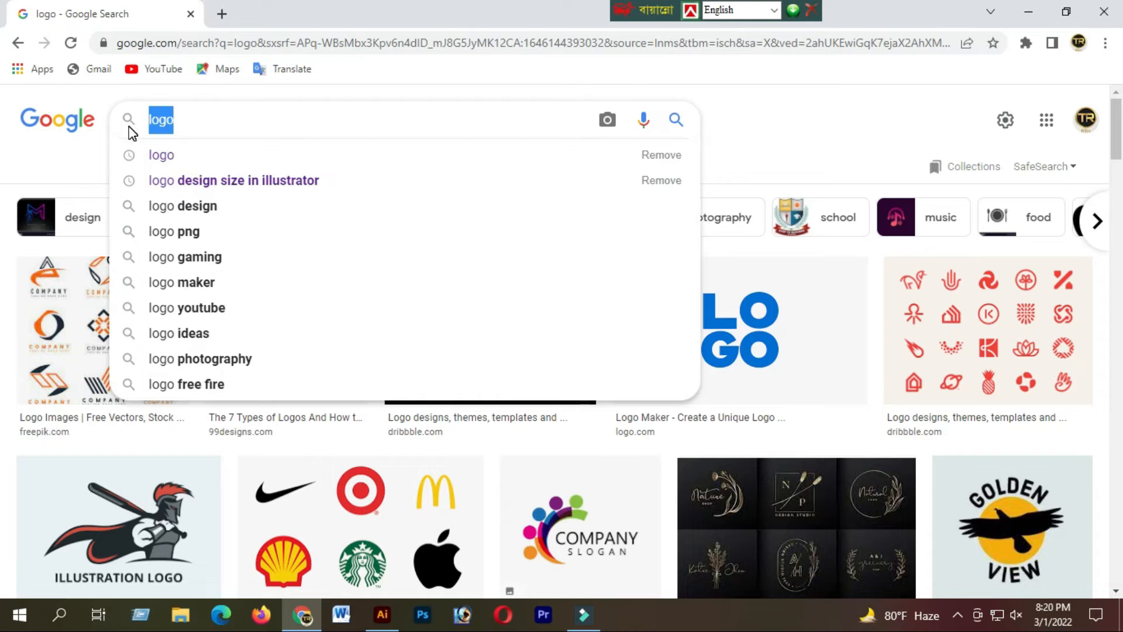
{"action": "type", "text": "a logo"}
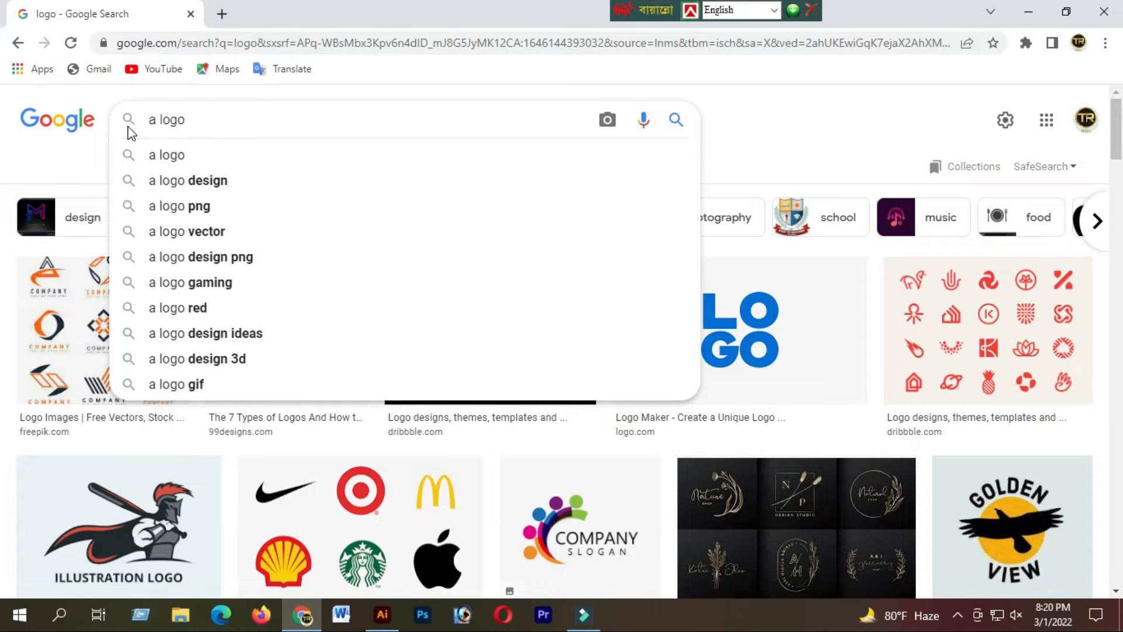
{"action": "left_click", "coordinate": [165, 179]}
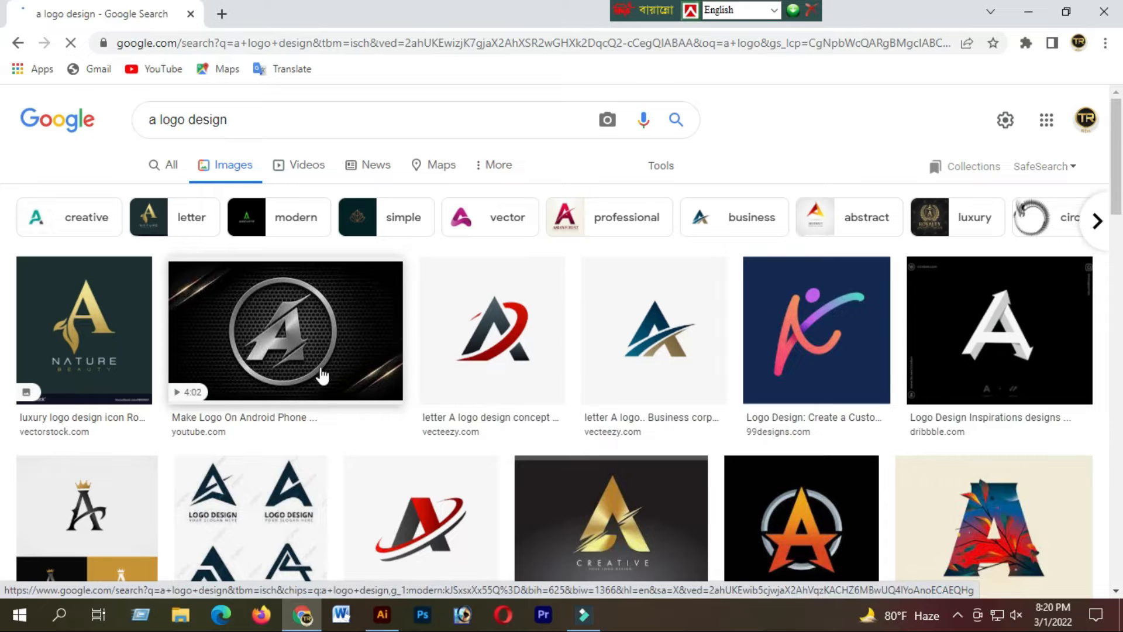
{"action": "scroll", "coordinate": [323, 494], "scroll_direction": "down", "scroll_amount": 15}
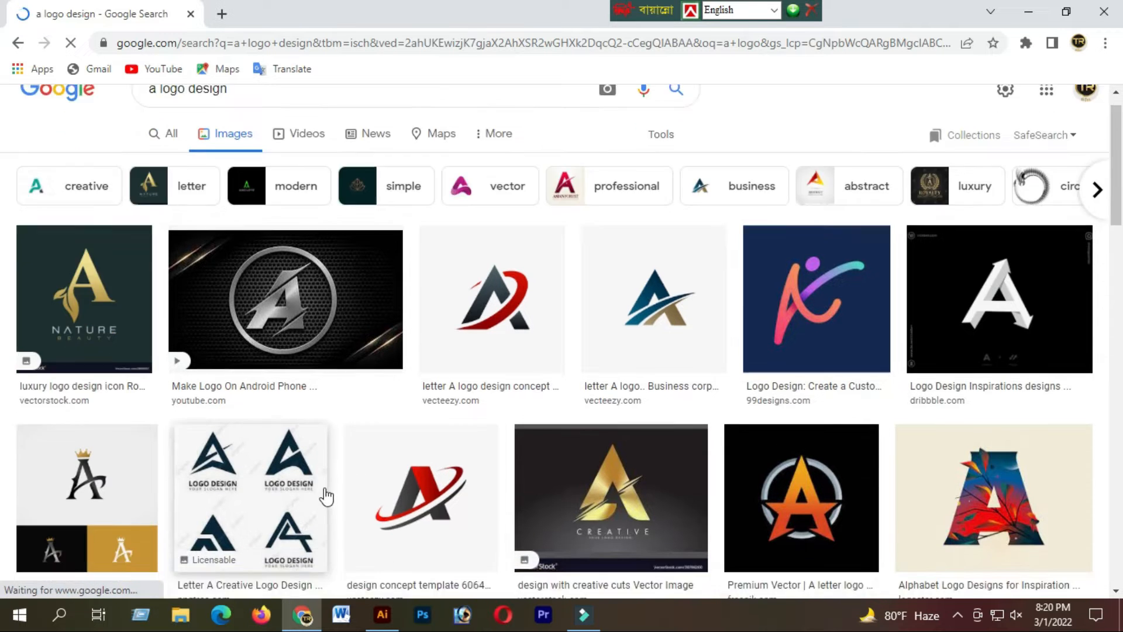
{"action": "scroll", "coordinate": [323, 494], "scroll_direction": "down", "scroll_amount": 20}
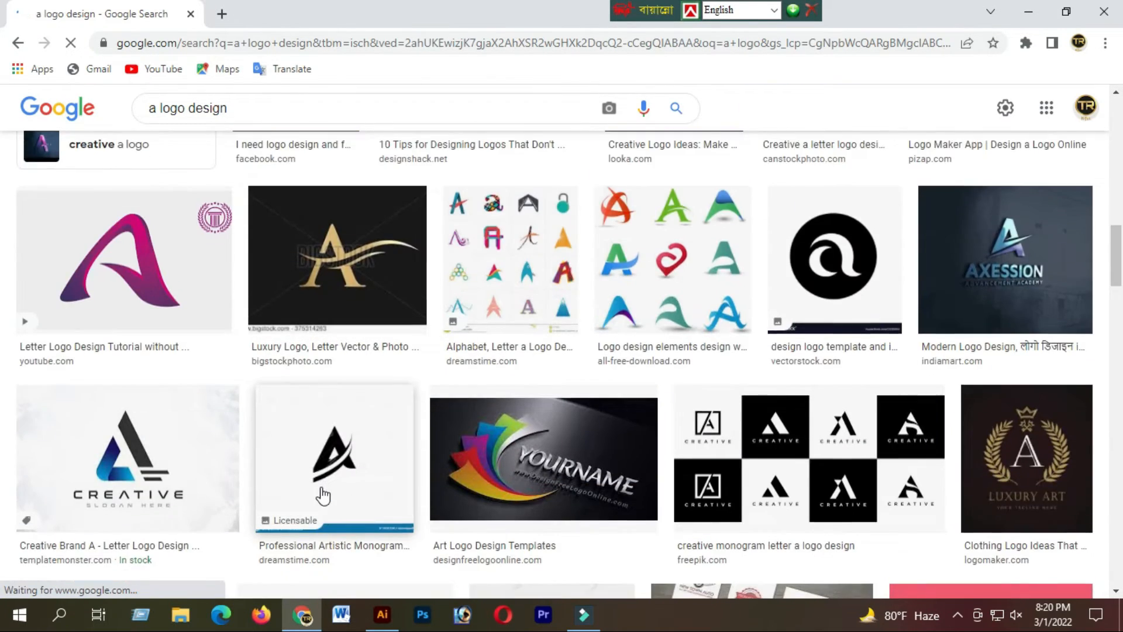
{"action": "scroll", "coordinate": [345, 512], "scroll_direction": "up", "scroll_amount": 15}
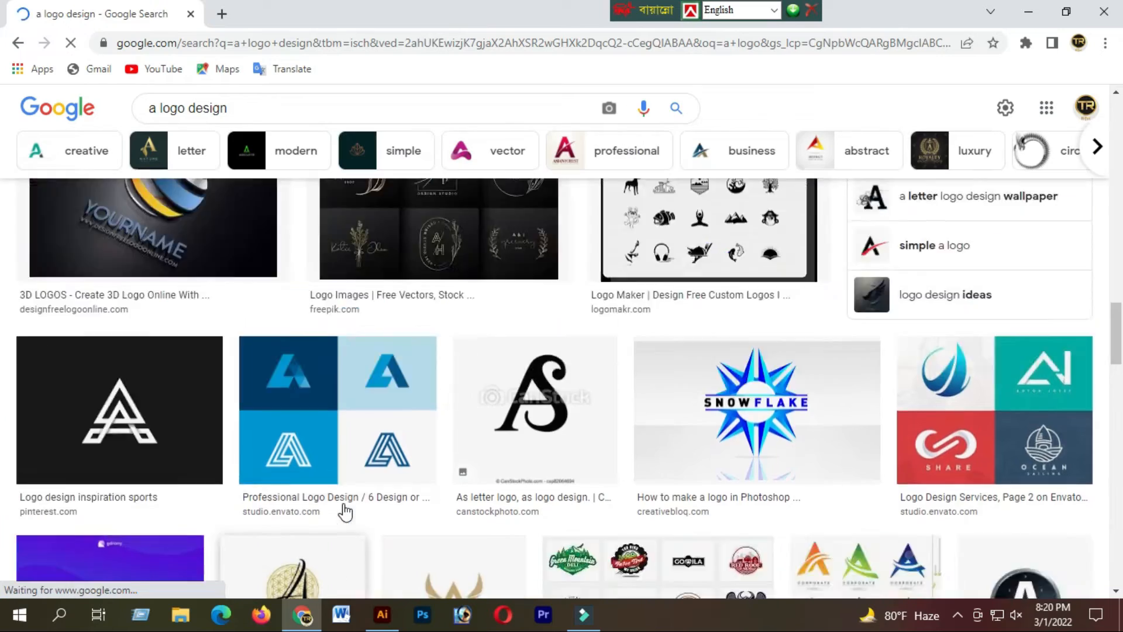
{"action": "scroll", "coordinate": [346, 510], "scroll_direction": "up", "scroll_amount": 10}
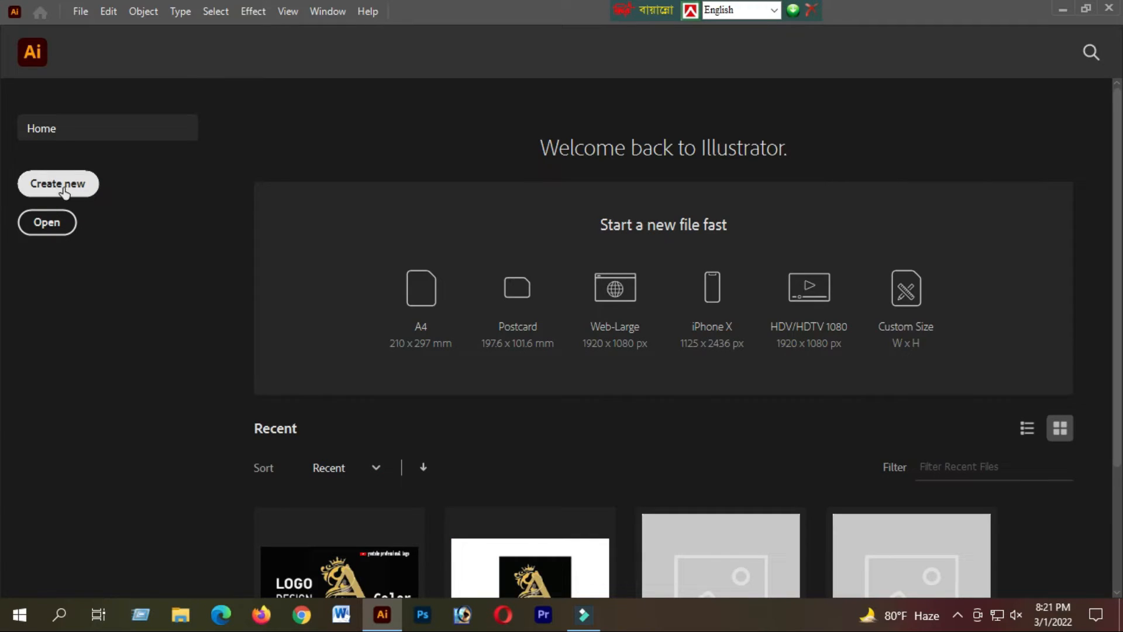
Switch to Adobe Illustrator and create a document from the 98 x 98 px preset in RGB Color mode.
{"action": "left_click", "coordinate": [62, 184]}
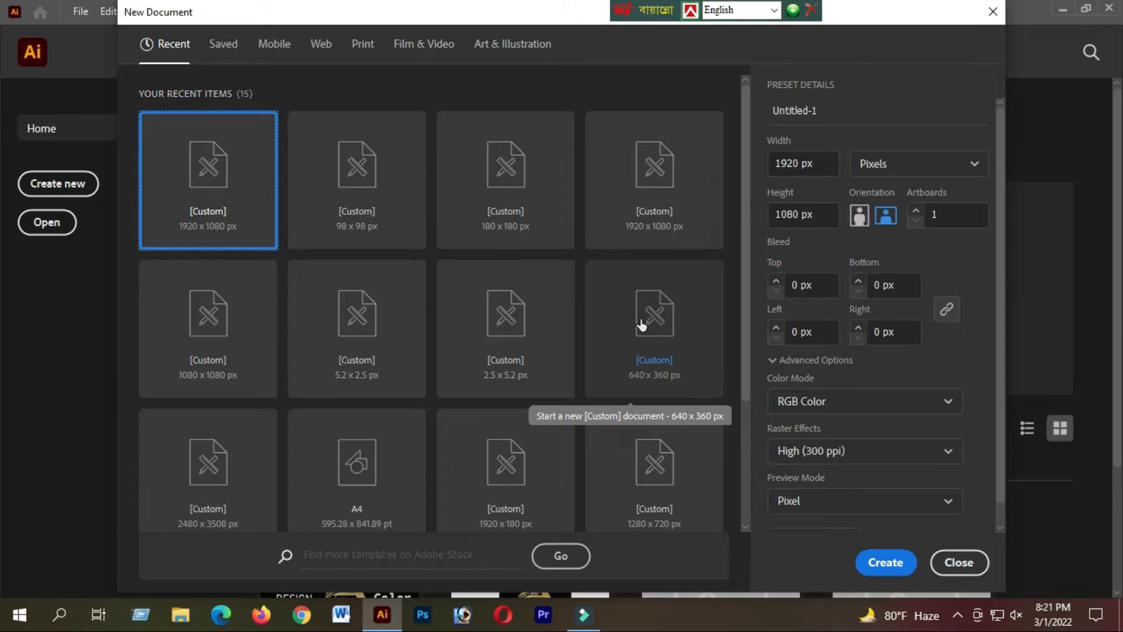
{"action": "left_click", "coordinate": [363, 190]}
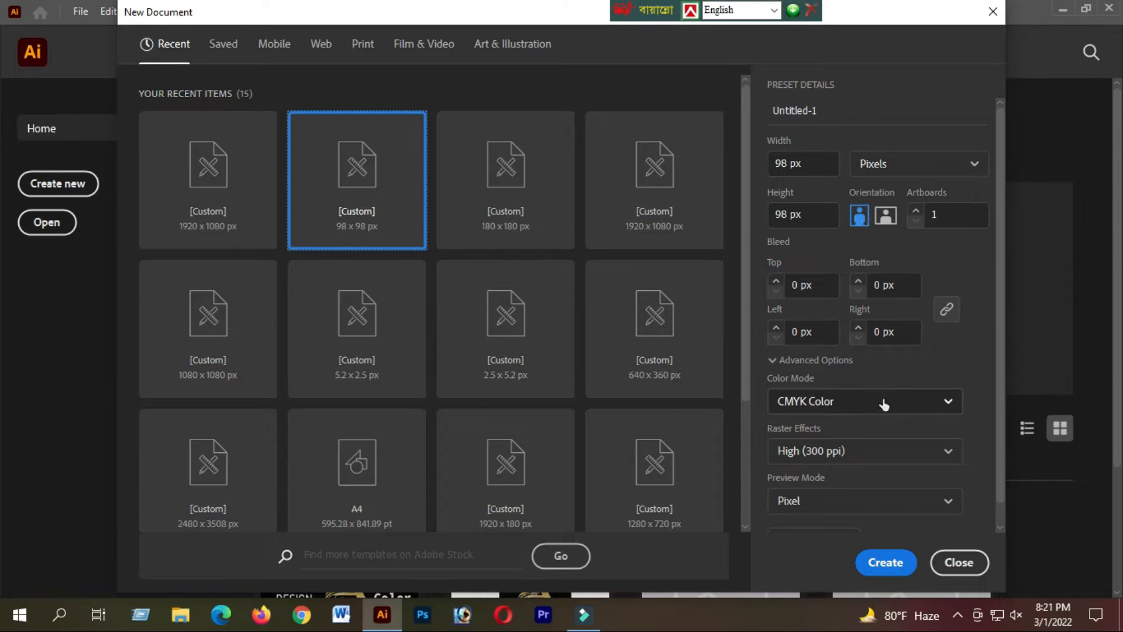
{"action": "left_click", "coordinate": [912, 406]}
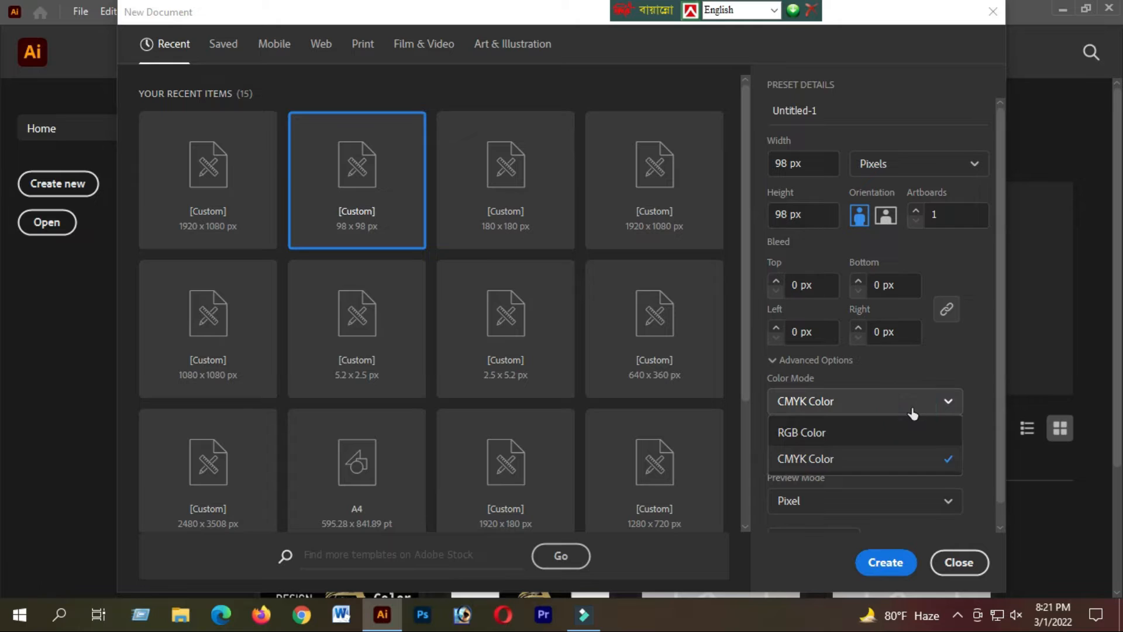
{"action": "left_click", "coordinate": [843, 437]}
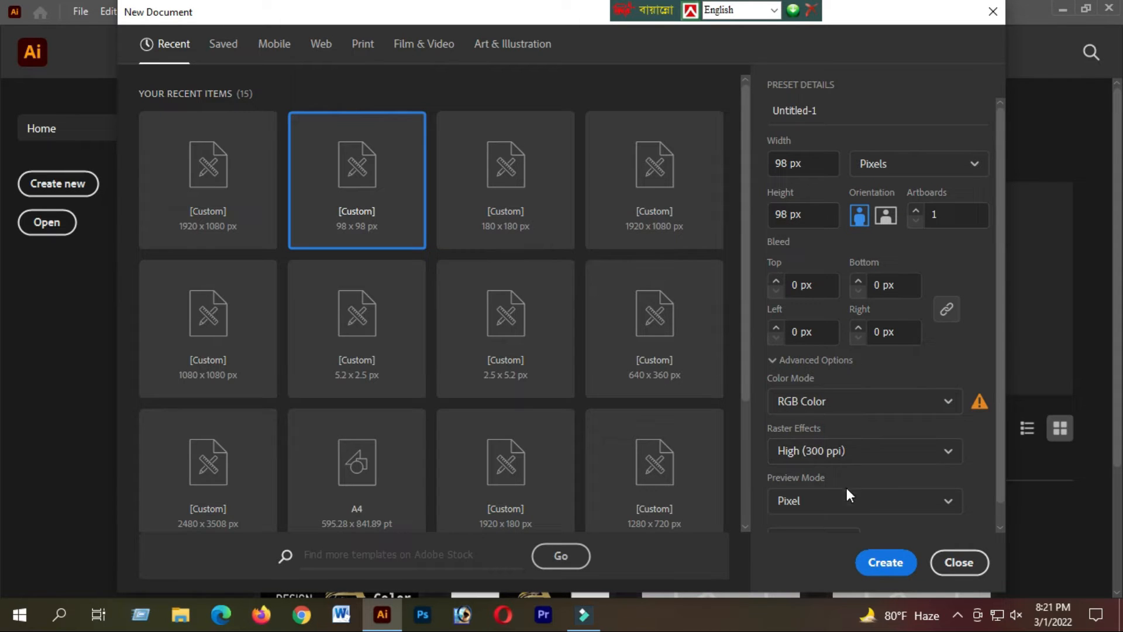
{"action": "scroll", "coordinate": [819, 482], "scroll_direction": "down", "scroll_amount": 1}
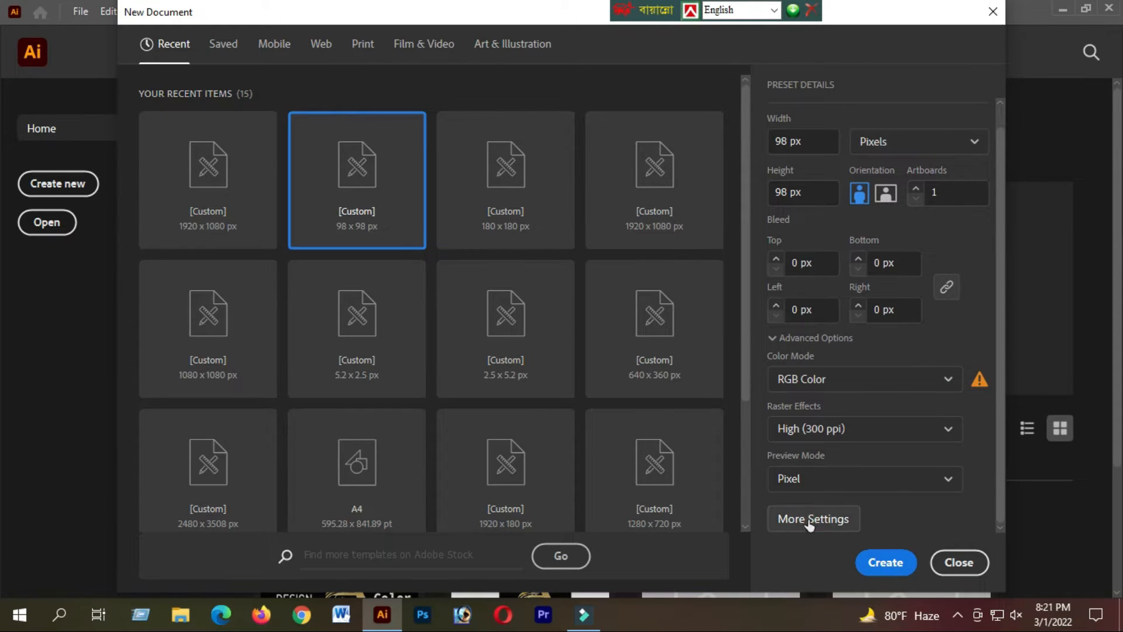
{"action": "key", "text": "Return"}
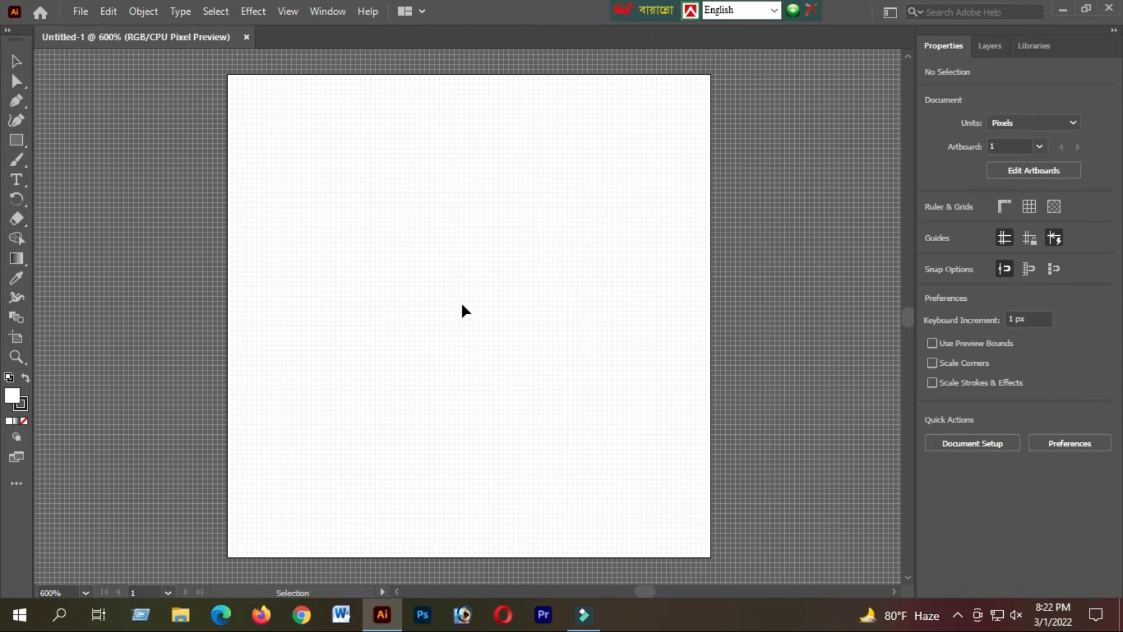
Draw a black-filled rectangle of about 98 x 100 px covering the artboard and deselect it.
{"action": "scroll", "coordinate": [462, 316], "scroll_direction": "down", "scroll_amount": 10}
{"action": "scroll", "coordinate": [463, 318], "scroll_direction": "up", "scroll_amount": 3}
{"action": "scroll", "coordinate": [463, 318], "scroll_direction": "up", "scroll_amount": 4}
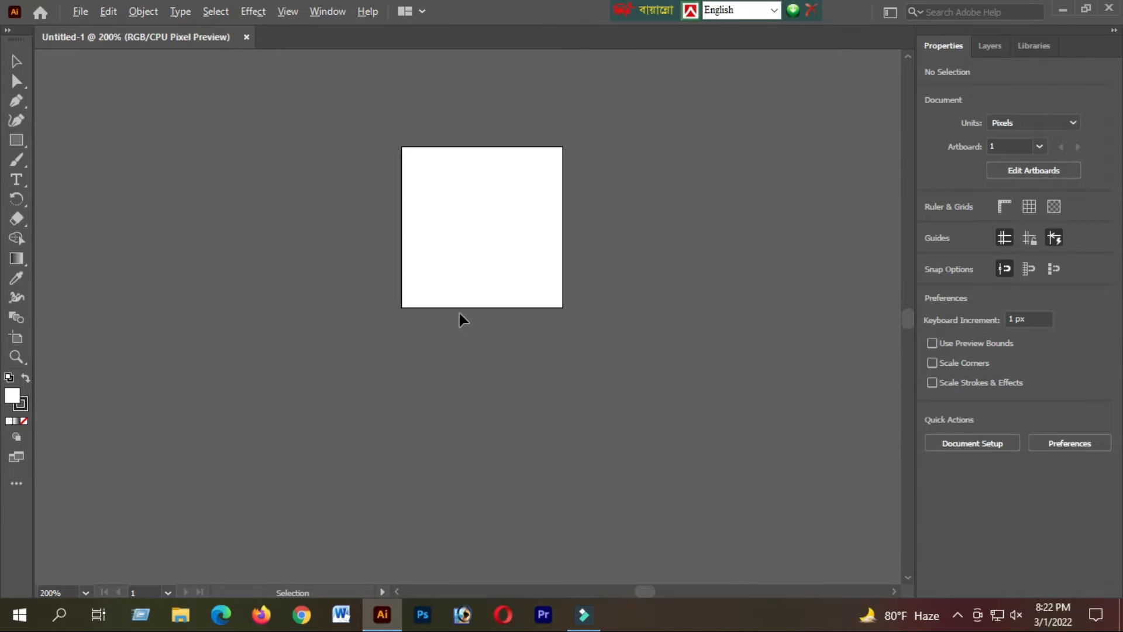
{"action": "scroll", "coordinate": [541, 242], "scroll_direction": "up", "scroll_amount": 1}
{"action": "scroll", "coordinate": [526, 258], "scroll_direction": "up", "scroll_amount": 1}
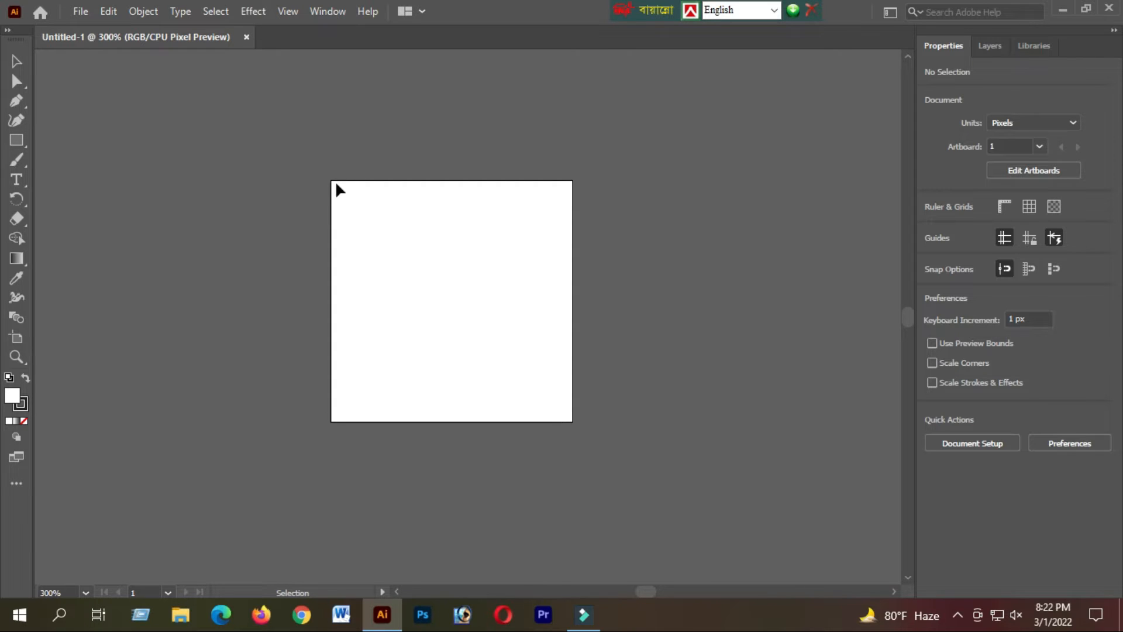
{"action": "left_click", "coordinate": [21, 148]}
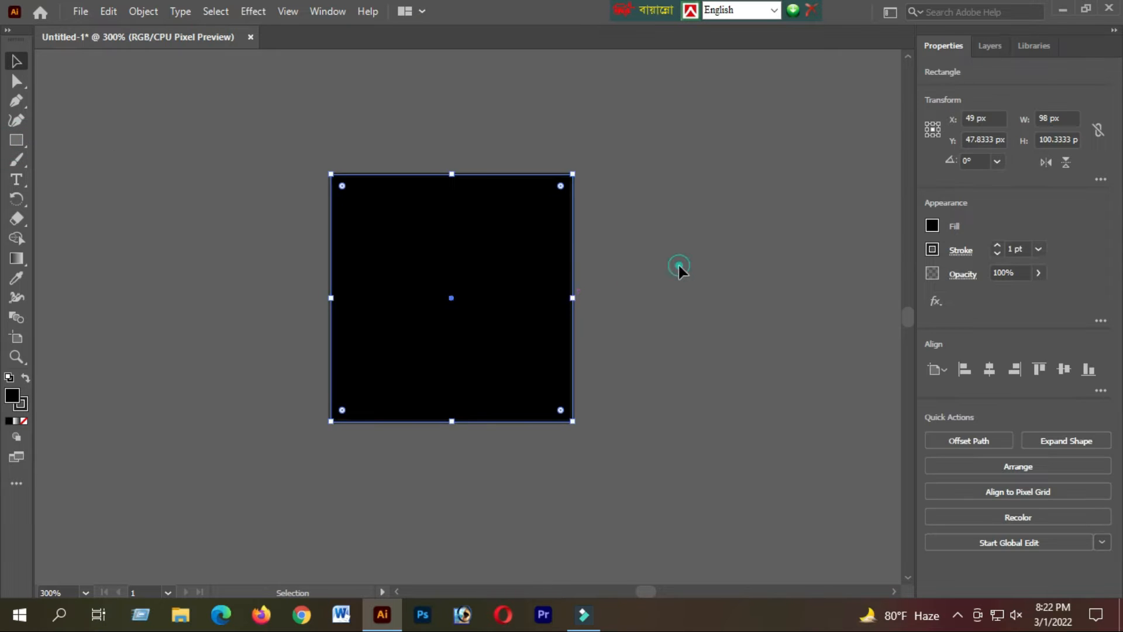
{"action": "left_click", "coordinate": [679, 265]}
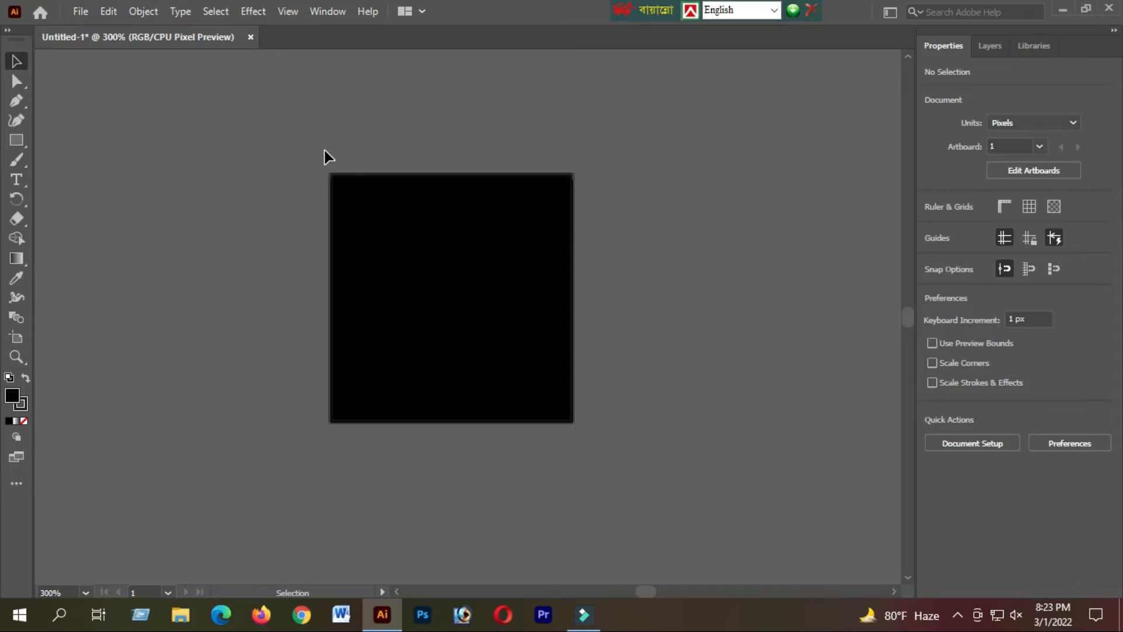
Add the letter A as text above the artboard and set its font to Engravers MT.
{"action": "left_click", "coordinate": [23, 181]}
{"action": "left_click", "coordinate": [587, 120]}
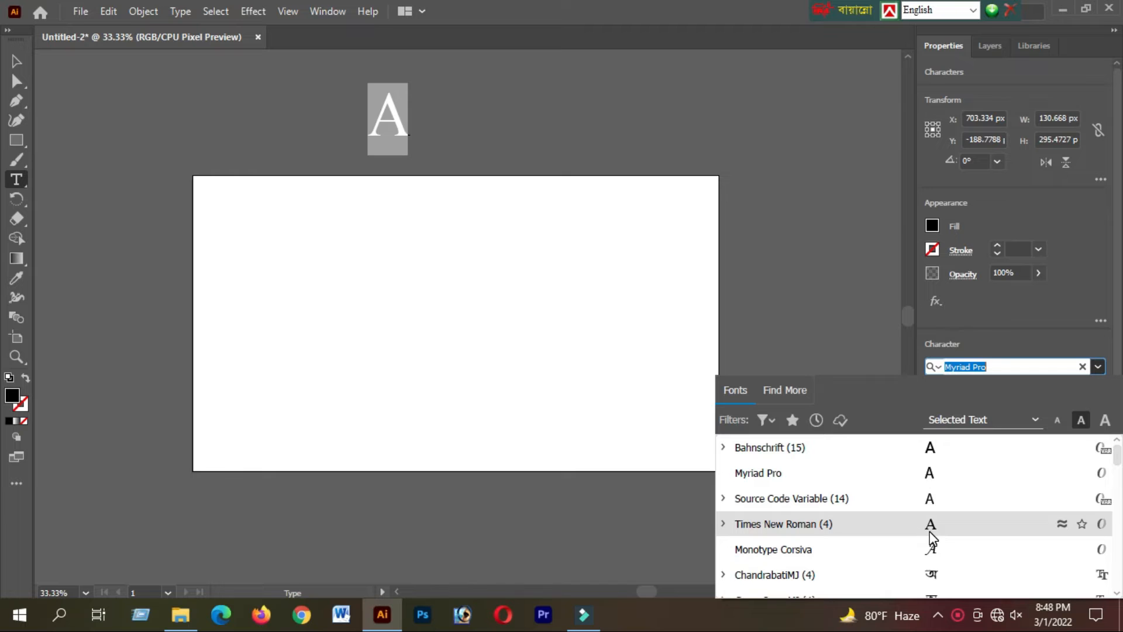
{"action": "scroll", "coordinate": [930, 538], "scroll_direction": "down", "scroll_amount": 2}
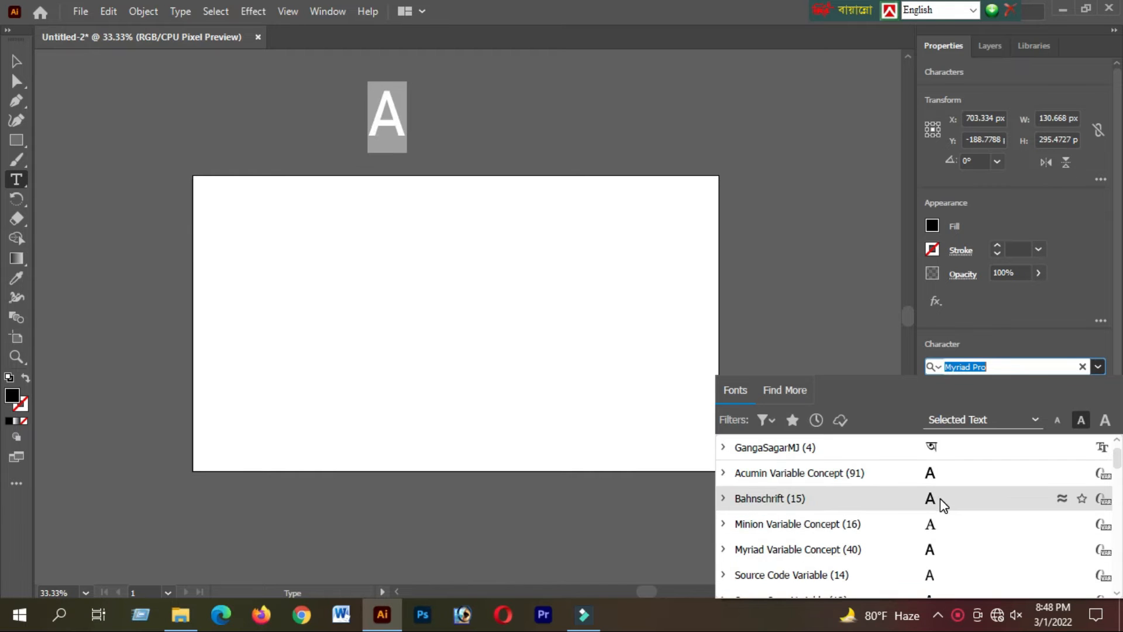
{"action": "scroll", "coordinate": [942, 503], "scroll_direction": "down", "scroll_amount": 3}
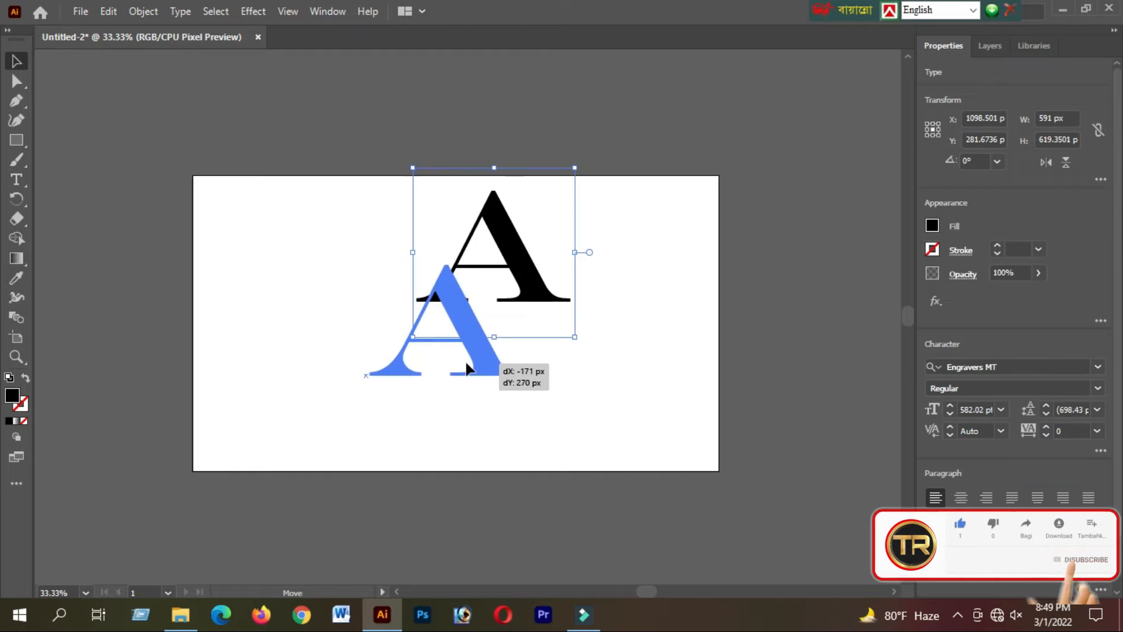
Move the letter A to the middle of the artboard and enlarge its text frame to about 669 x 802 px.
{"action": "left_click_drag", "start_coordinate": [489, 359], "coordinate": [515, 279]}
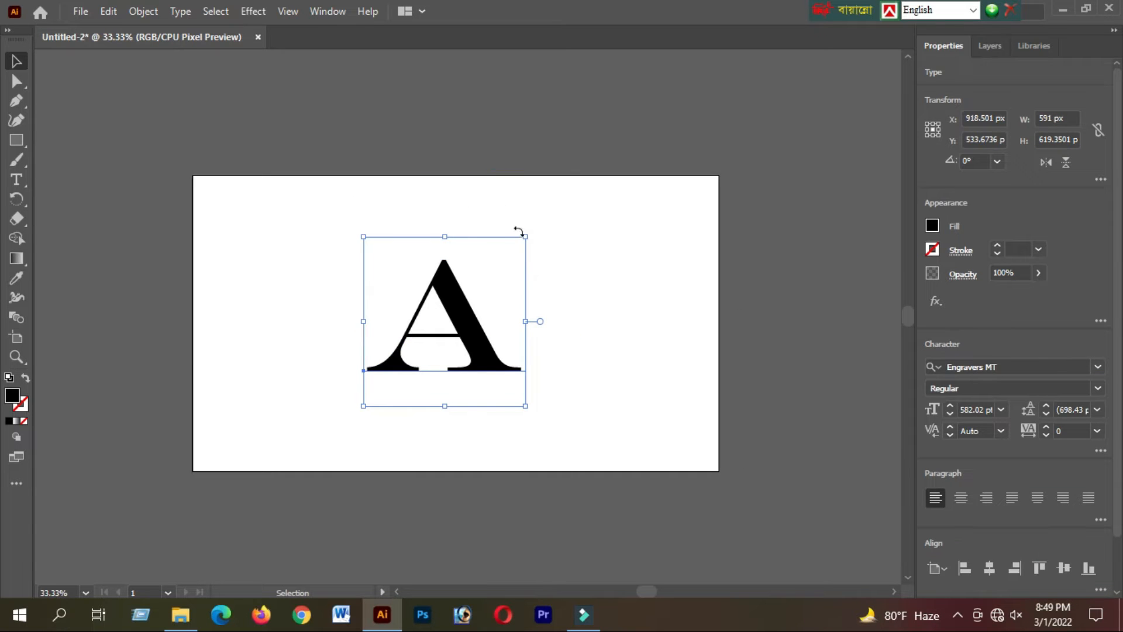
{"action": "left_click_drag", "start_coordinate": [526, 234], "coordinate": [548, 187]}
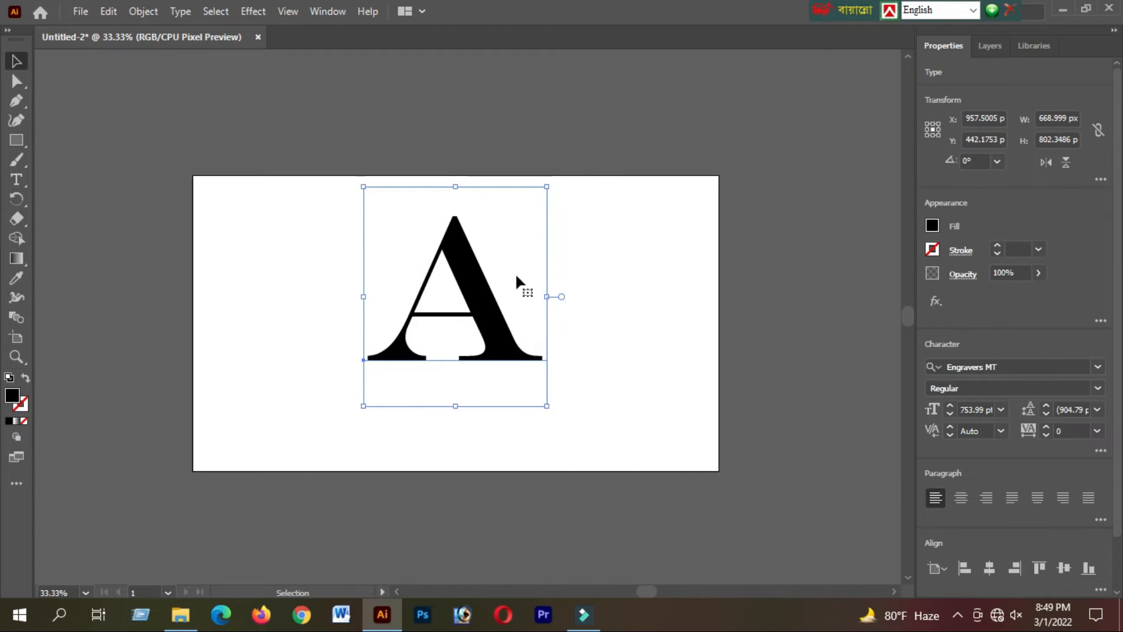
{"action": "left_click_drag", "start_coordinate": [500, 316], "coordinate": [504, 328]}
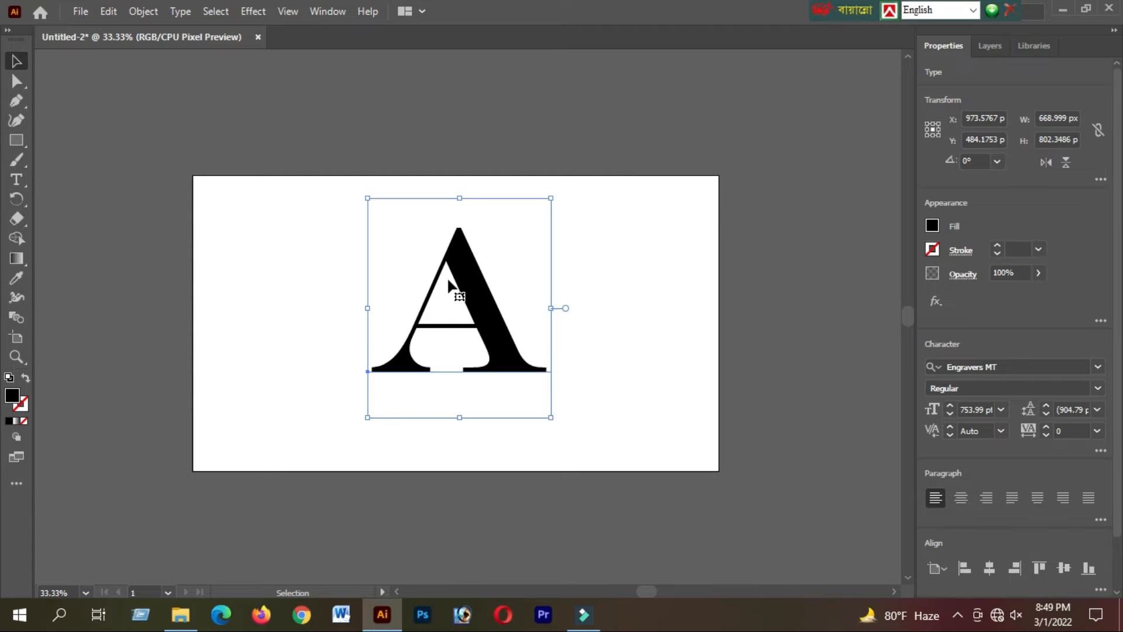
Fill the letter A with a muted yellow at hue 60°.
{"action": "double_click", "coordinate": [12, 395]}
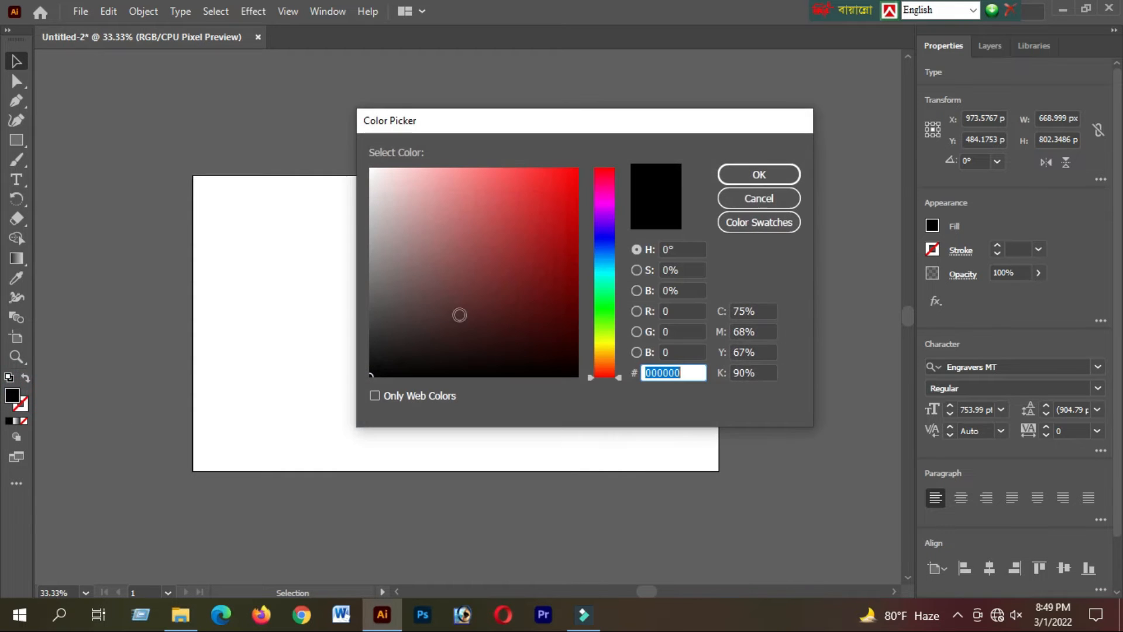
{"action": "left_click_drag", "start_coordinate": [613, 278], "coordinate": [617, 331]}
{"action": "left_click_drag", "start_coordinate": [616, 183], "coordinate": [620, 341]}
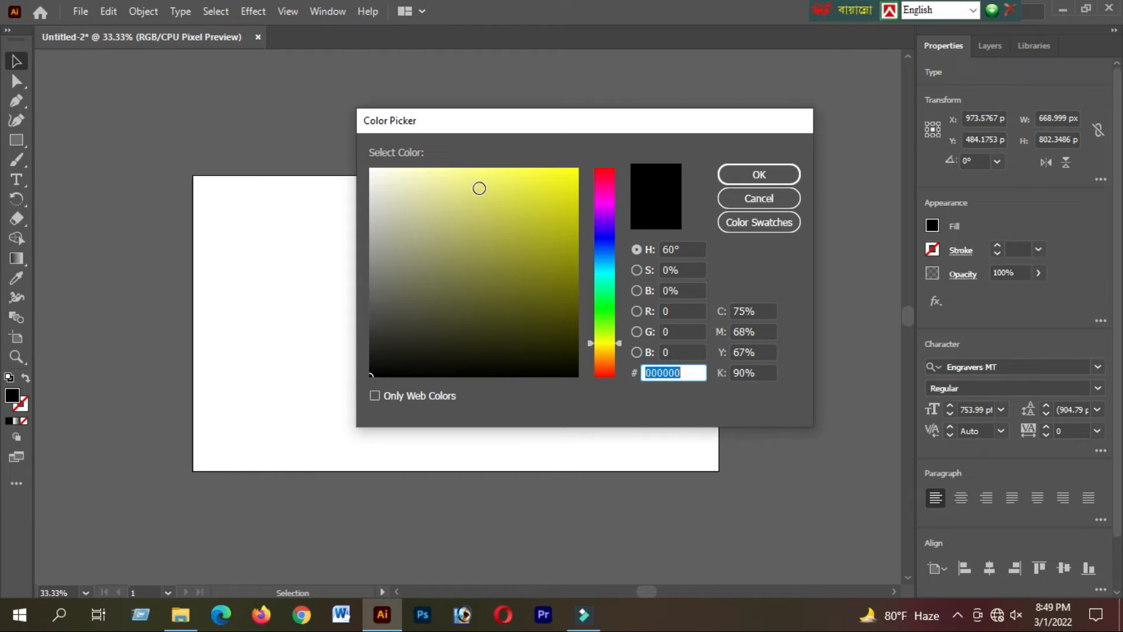
{"action": "left_click", "coordinate": [497, 201]}
{"action": "left_click", "coordinate": [760, 175]}
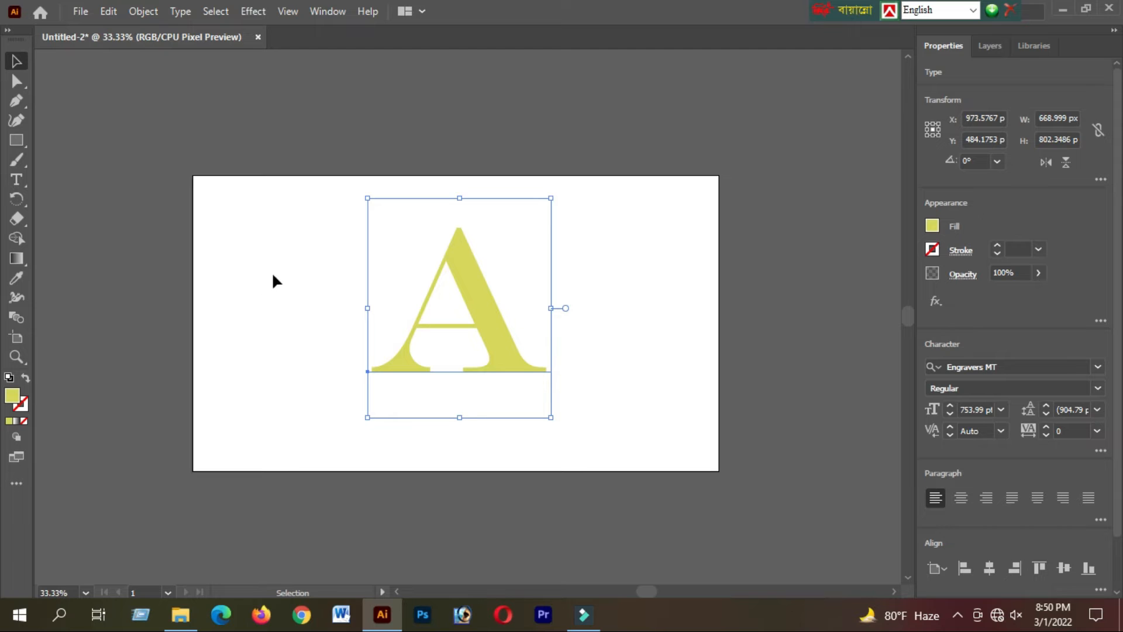
Bring the gold floral ornament image from the computer's files into the document, beside the artboard's lower-left corner.
{"action": "left_click", "coordinate": [191, 620]}
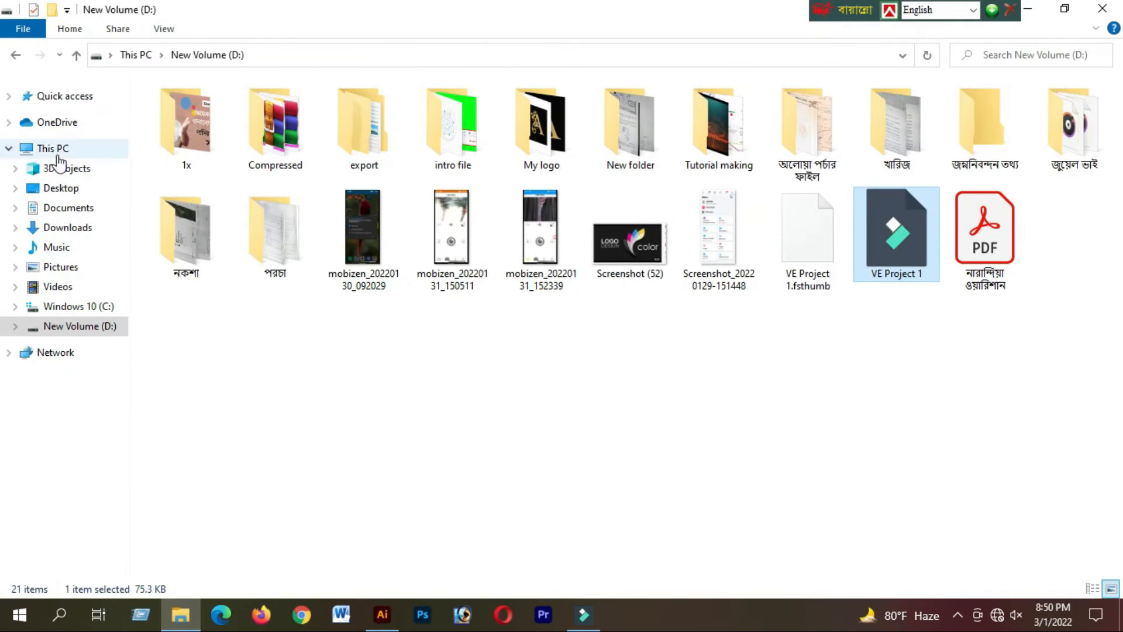
{"action": "left_click", "coordinate": [53, 149]}
{"action": "double_click", "coordinate": [808, 117]}
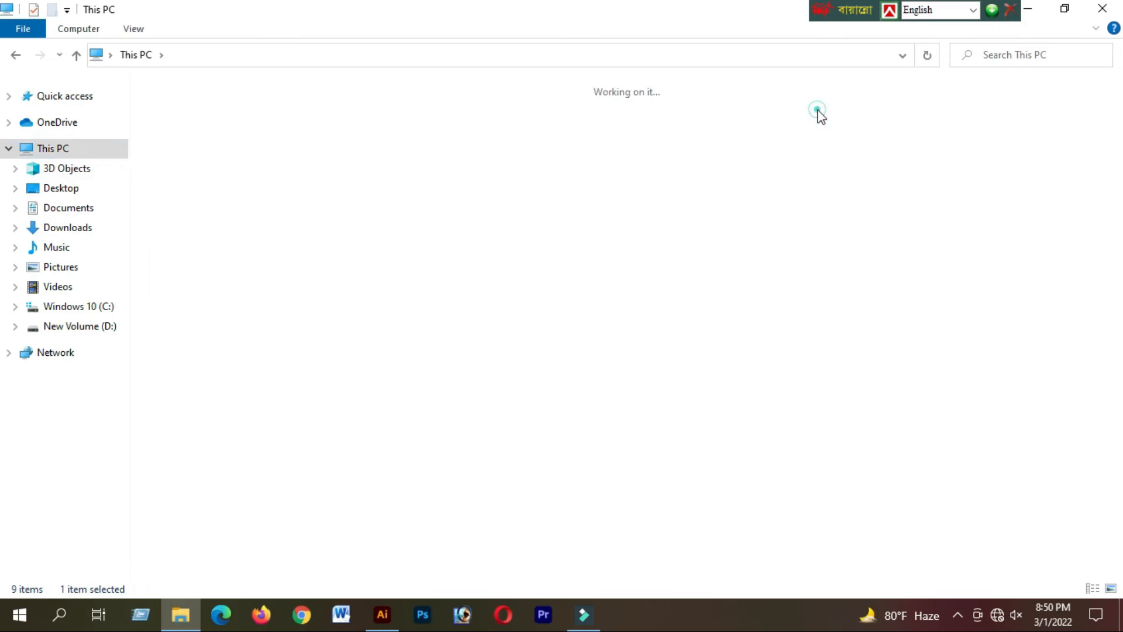
{"action": "left_click_drag", "start_coordinate": [213, 151], "coordinate": [140, 430]}
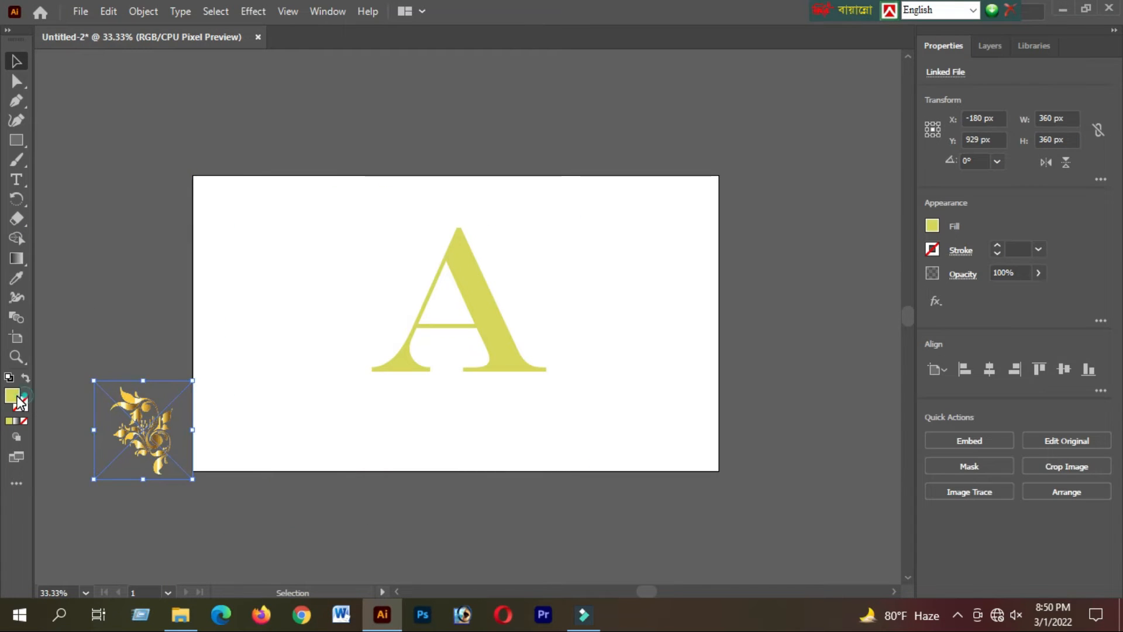
Fill the letter A with the gold colour sampled from the floral ornament.
{"action": "left_click", "coordinate": [24, 279]}
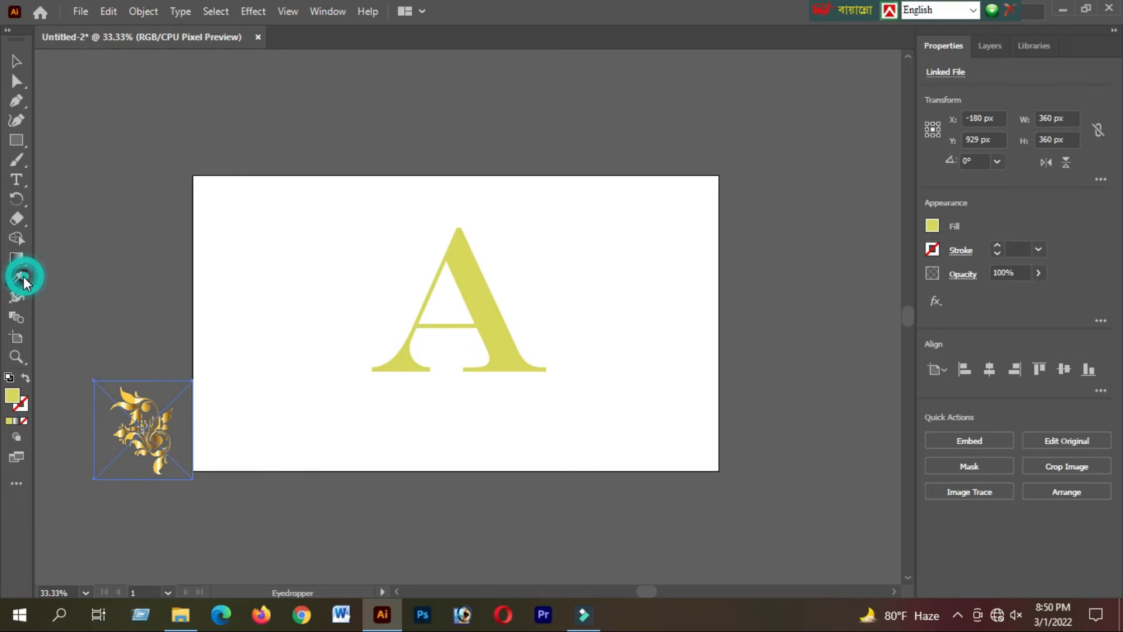
{"action": "left_click", "coordinate": [130, 397]}
{"action": "left_click", "coordinate": [16, 183]}
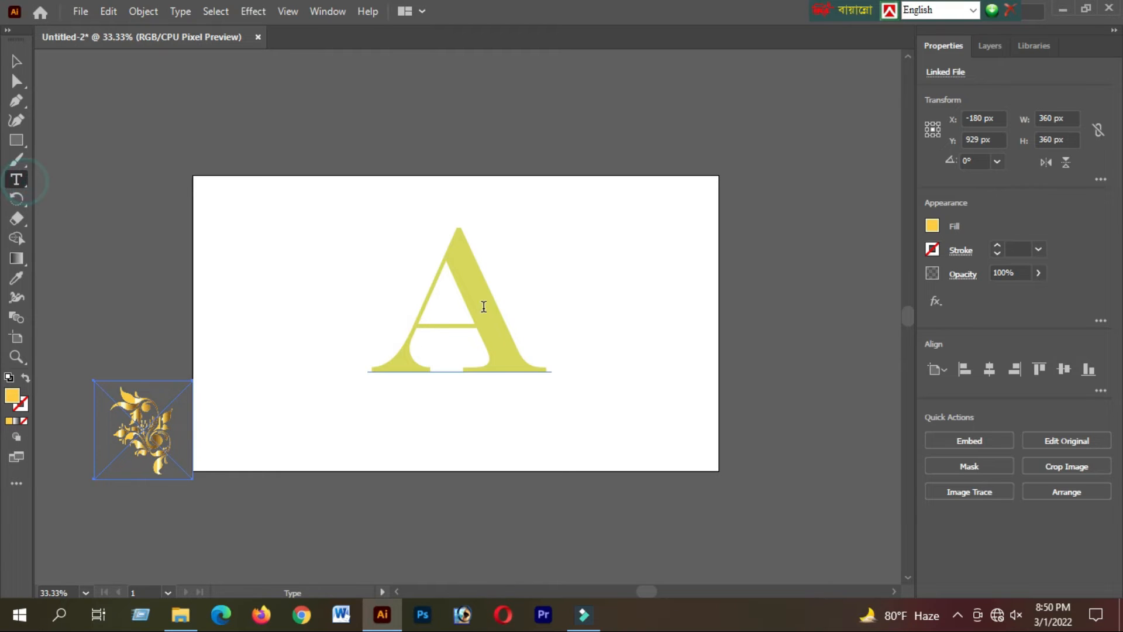
{"action": "left_click_drag", "start_coordinate": [508, 318], "coordinate": [414, 319]}
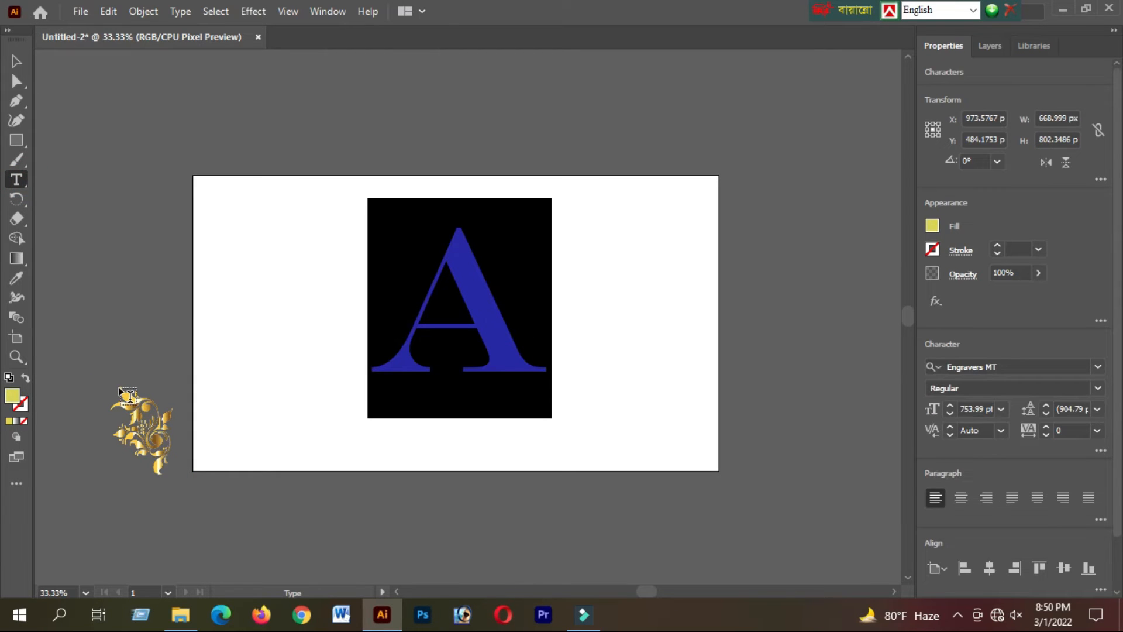
{"action": "left_click", "coordinate": [14, 280]}
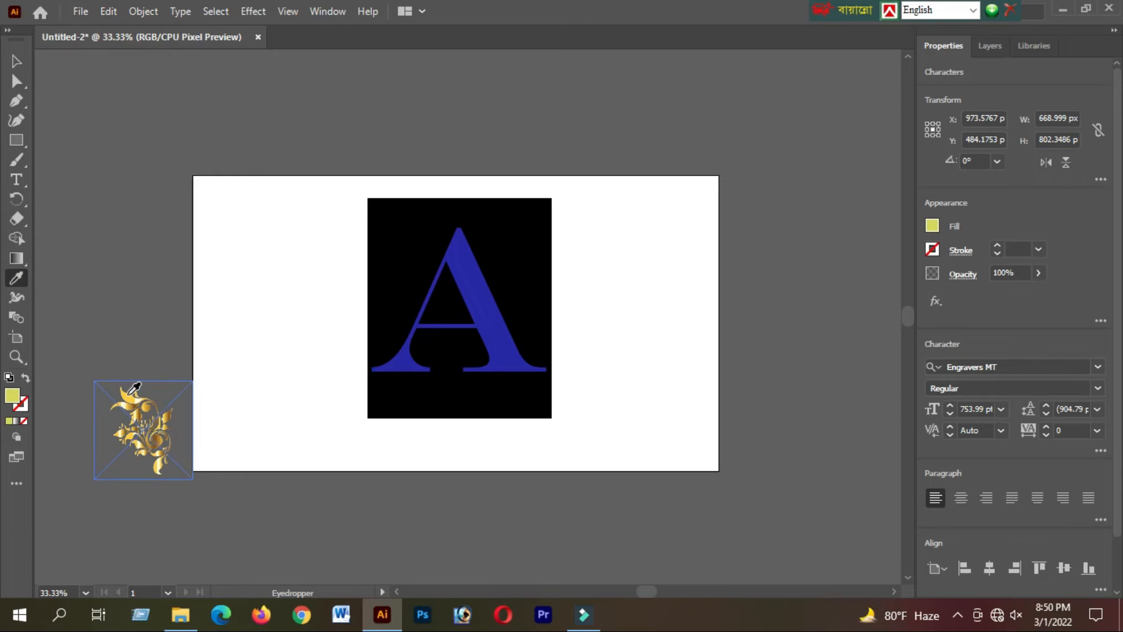
{"action": "left_click", "coordinate": [17, 60]}
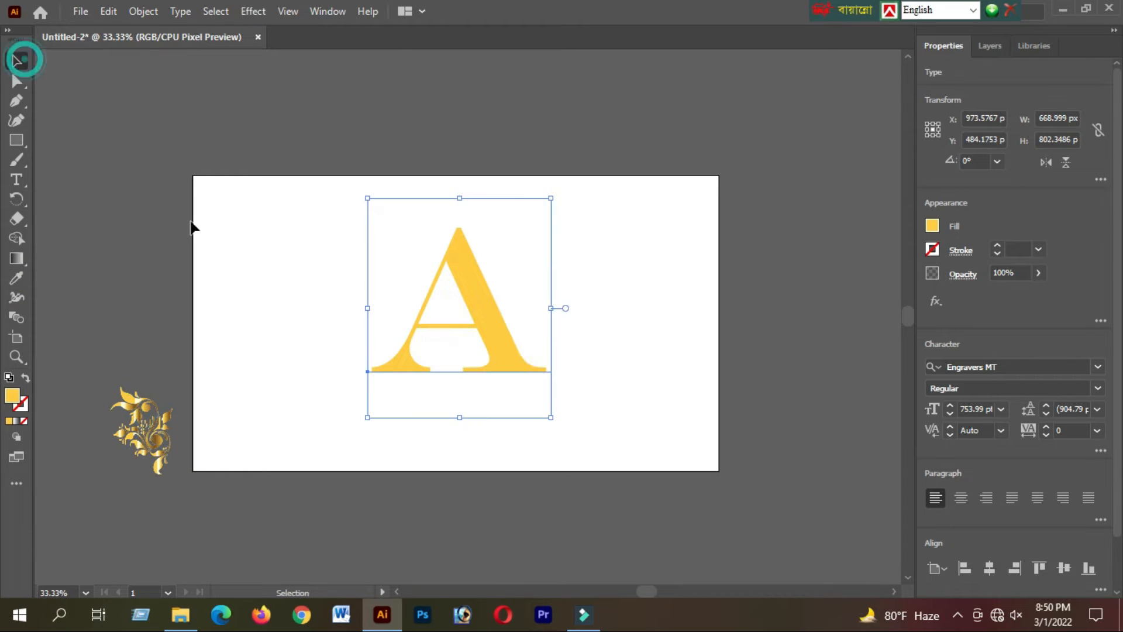
{"action": "left_click", "coordinate": [609, 360]}
Delete the ornament image beside the artboard and move the letter A to about X 908, Y 559 px.
{"action": "left_click_drag", "start_coordinate": [150, 437], "coordinate": [149, 327]}
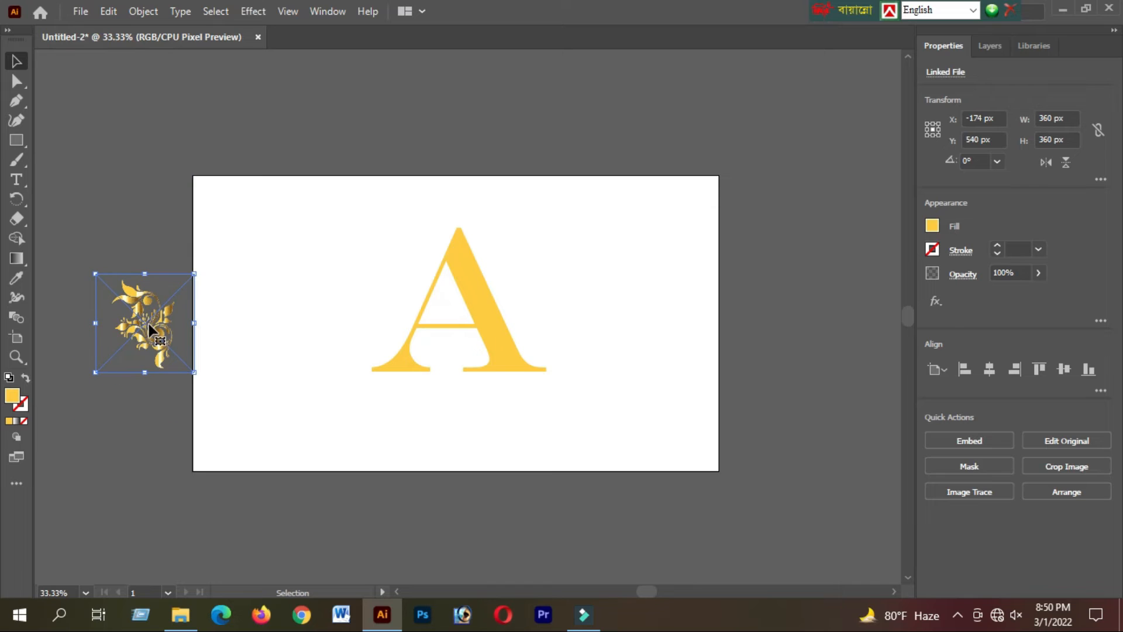
{"action": "key", "text": "Delete"}
{"action": "left_click_drag", "start_coordinate": [458, 326], "coordinate": [440, 348]}
{"action": "scroll", "coordinate": [433, 358], "scroll_direction": "up", "scroll_amount": 1}
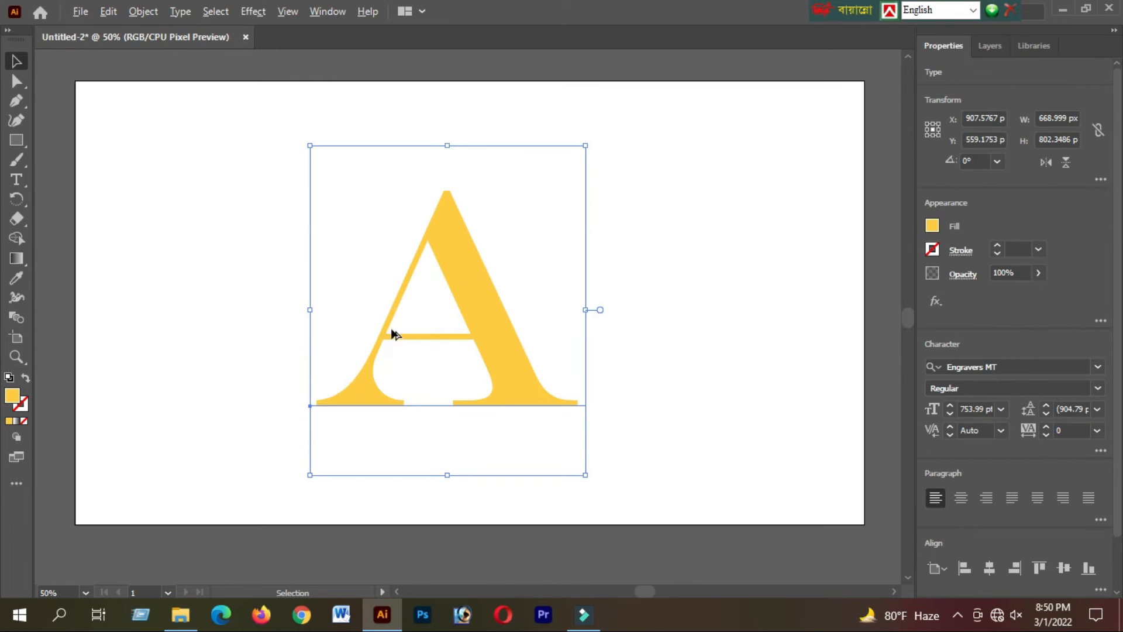
{"action": "scroll", "coordinate": [393, 334], "scroll_direction": "up", "scroll_amount": 2}
{"action": "scroll", "coordinate": [439, 344], "scroll_direction": "down", "scroll_amount": 3}
{"action": "left_click", "coordinate": [17, 160]}
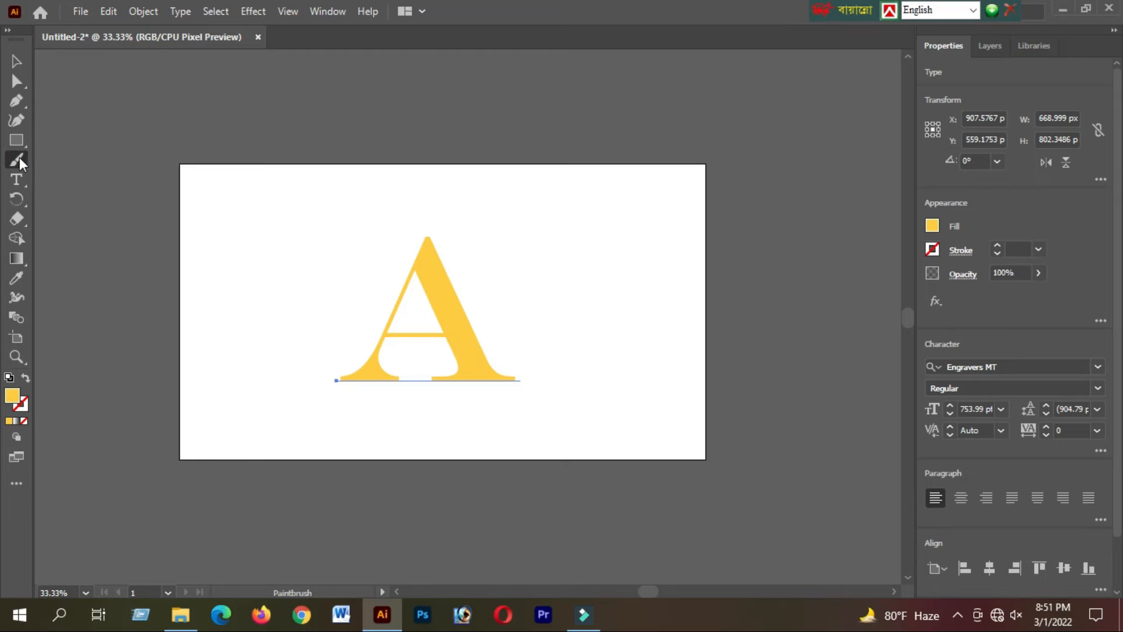
{"action": "left_click_drag", "start_coordinate": [162, 220], "coordinate": [193, 193]}
{"action": "key", "text": "ctrl+z"}
Draw a rectangle about 2040 x 1164 px covering the whole artboard and fill it with black.
{"action": "key", "text": "m"}
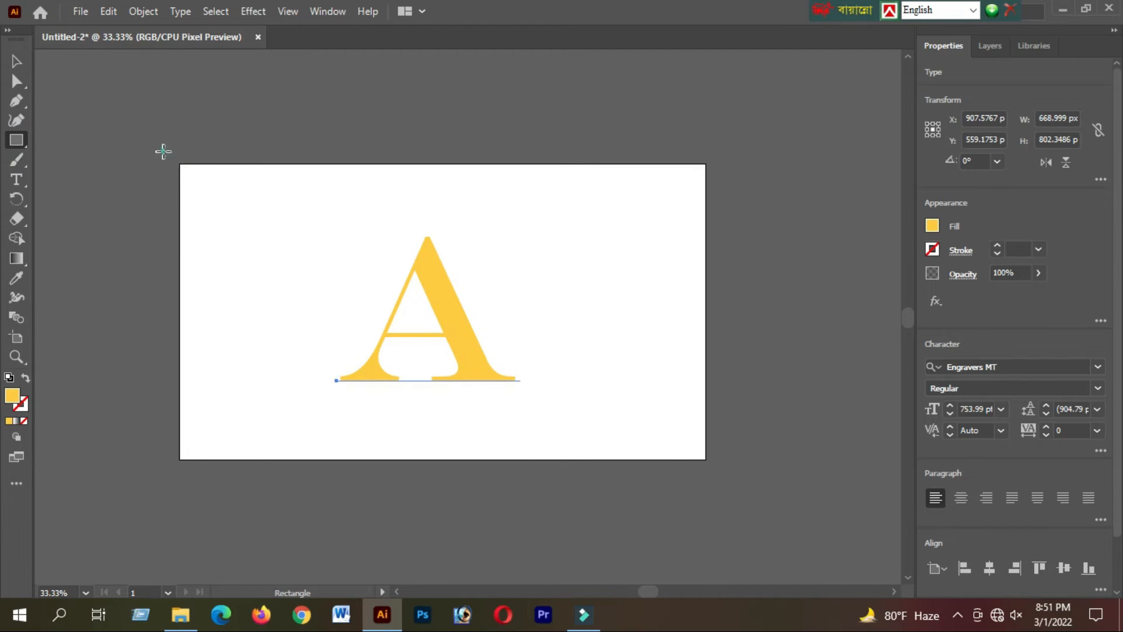
{"action": "left_click_drag", "start_coordinate": [163, 151], "coordinate": [722, 469]}
{"action": "double_click", "coordinate": [12, 403]}
{"action": "left_click", "coordinate": [563, 366]}
{"action": "left_click", "coordinate": [757, 173]}
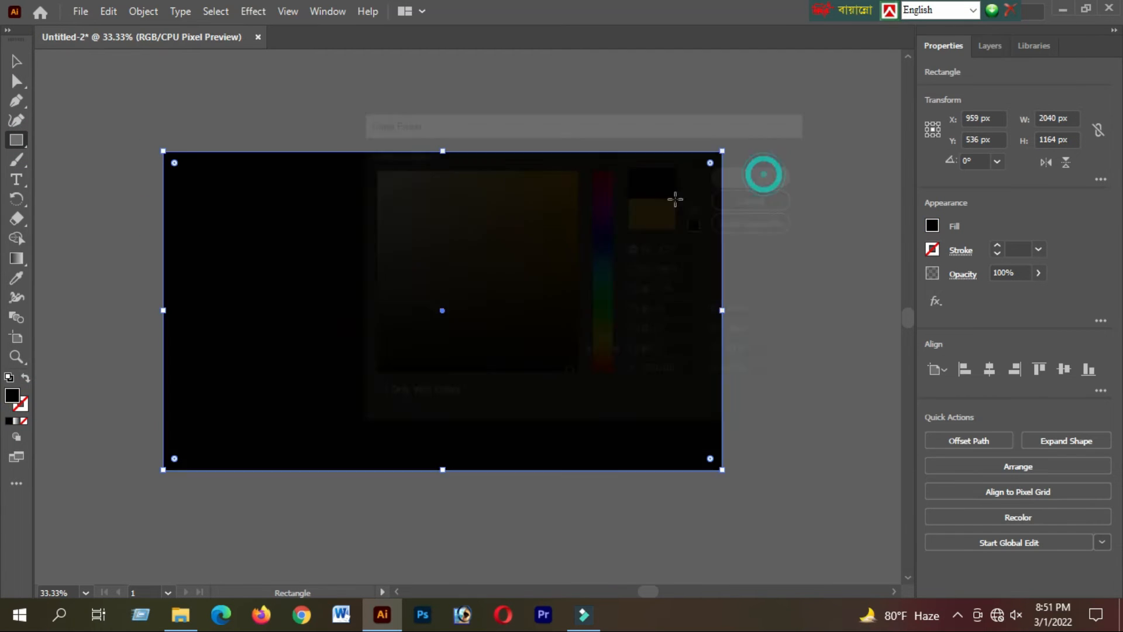
Send the black rectangle behind the letter A and shift the letter slightly right to about X 924 px.
{"action": "key", "text": "ctrl+shift+bracketleft"}
{"action": "left_click", "coordinate": [775, 533]}
{"action": "key", "text": "ctrl+z"}
{"action": "left_click", "coordinate": [830, 497]}
{"action": "mouse_move", "coordinate": [432, 272]}
{"action": "left_mouse_down"}
{"action": "mouse_move", "coordinate": [451, 278]}
{"action": "mouse_move", "coordinate": [436, 271]}
{"action": "left_mouse_up"}
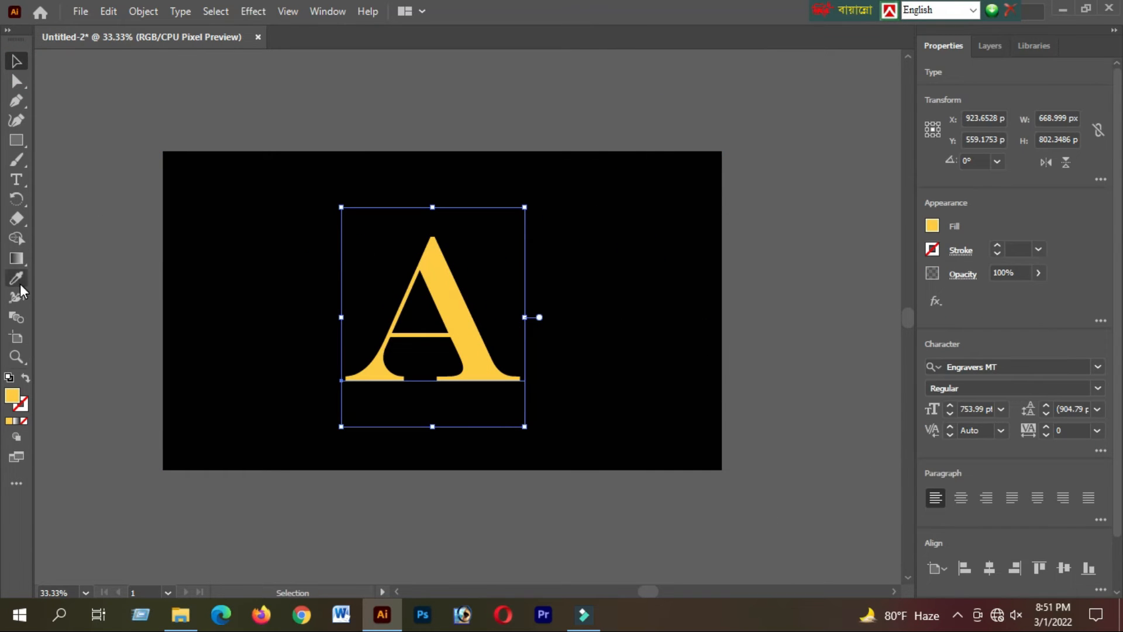
{"action": "left_click", "coordinate": [18, 160]}
{"action": "double_click", "coordinate": [12, 396]}
{"action": "left_click", "coordinate": [564, 361]}
{"action": "left_click", "coordinate": [780, 173]}
{"action": "key", "text": "ctrl+z"}
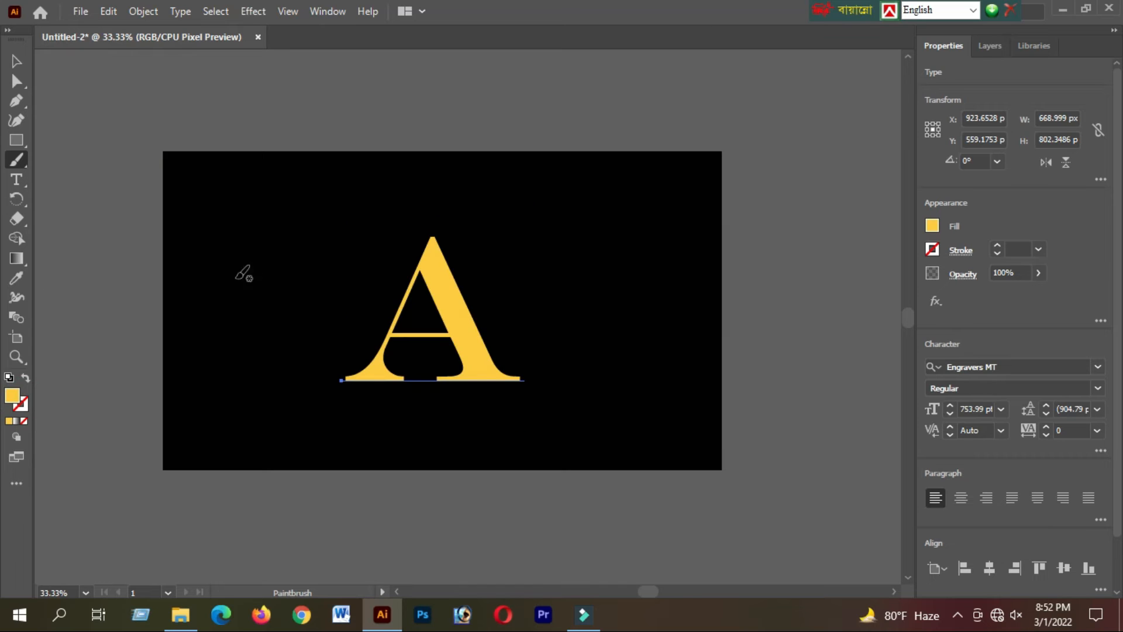
Paint over the letter A's left foot below the crossbar in black with the 5 pt. Round brush.
{"action": "left_click", "coordinate": [288, 243]}
{"action": "double_click", "coordinate": [13, 396]}
{"action": "left_click", "coordinate": [564, 362]}
{"action": "left_click", "coordinate": [758, 173]}
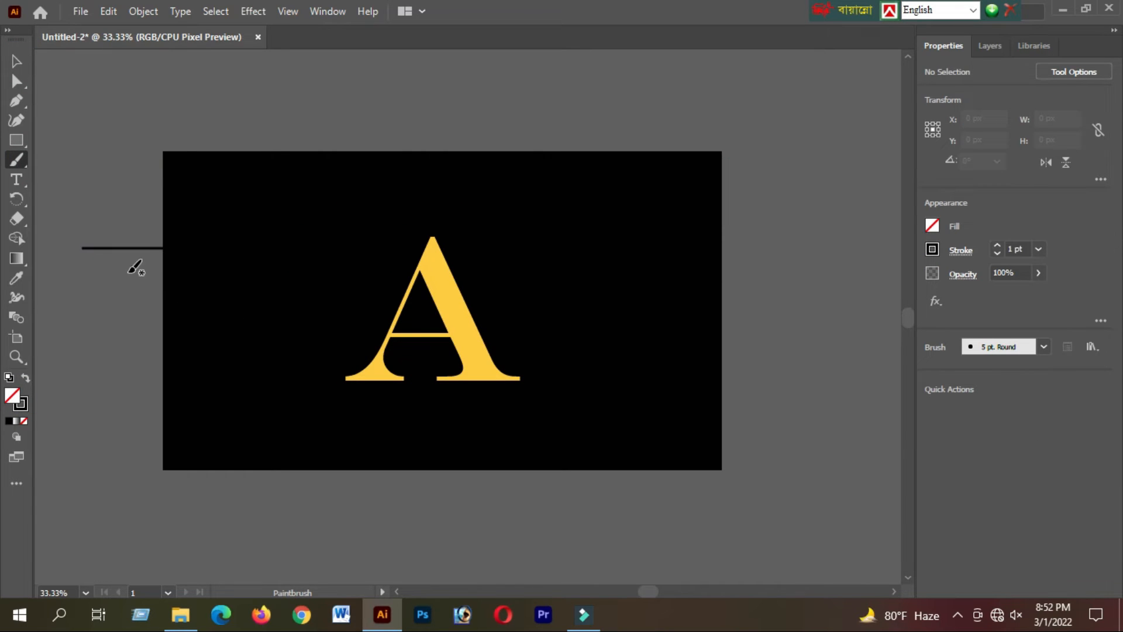
{"action": "scroll", "coordinate": [351, 365], "scroll_direction": "up", "scroll_amount": 3}
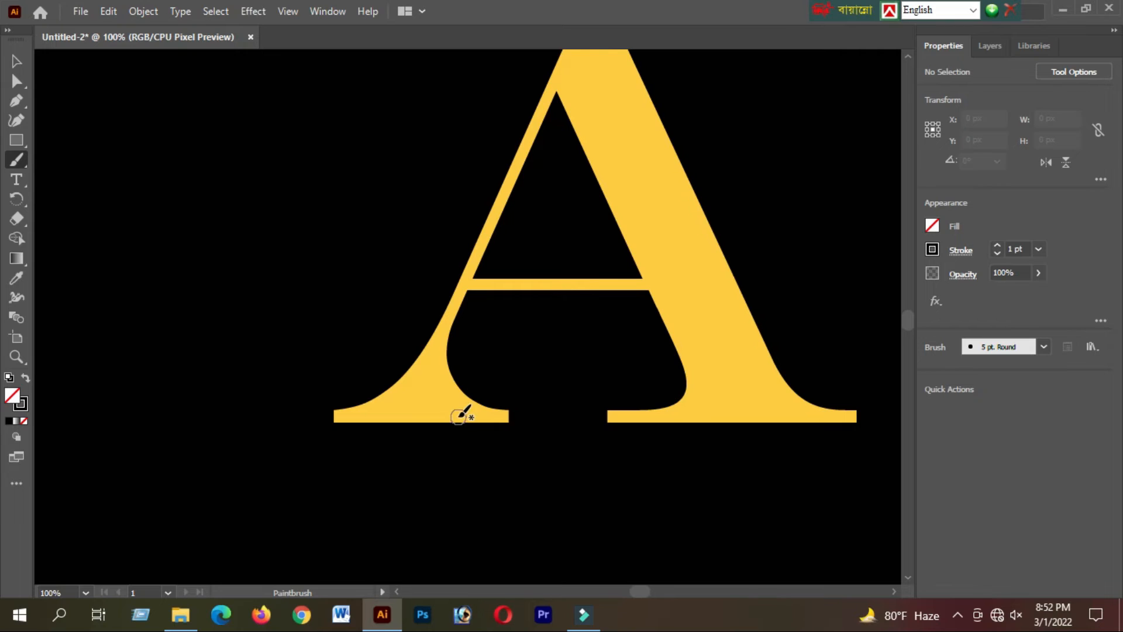
{"action": "mouse_move", "coordinate": [468, 416]}
{"action": "left_mouse_down"}
{"action": "mouse_move", "coordinate": [271, 439]}
{"action": "mouse_move", "coordinate": [465, 384]}
{"action": "mouse_move", "coordinate": [501, 348]}
{"action": "left_mouse_up"}
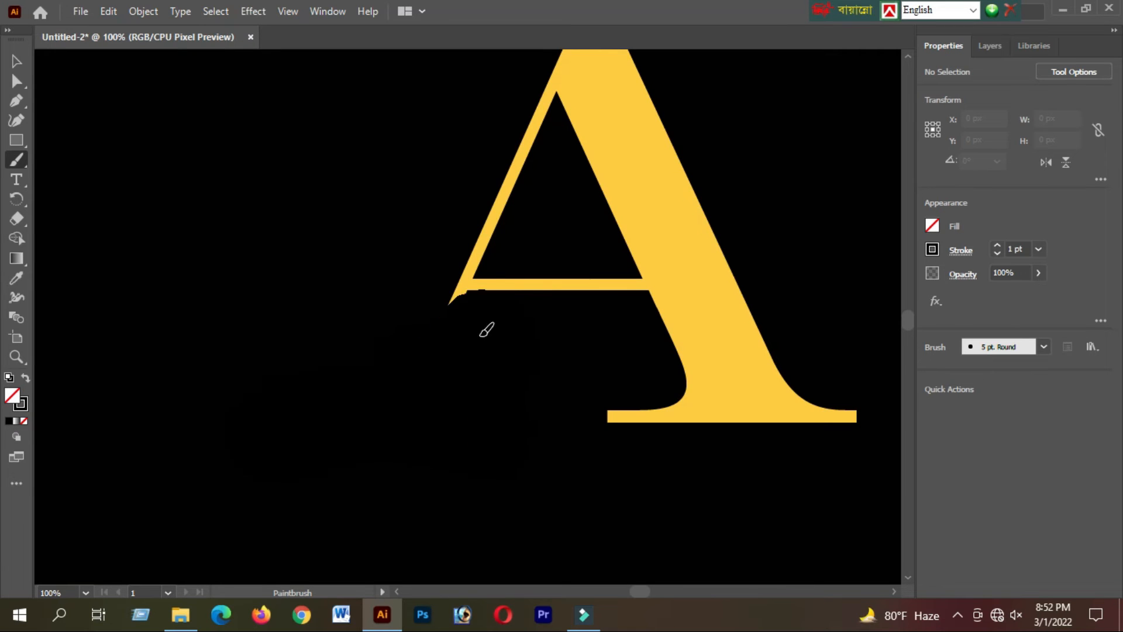
{"action": "key", "text": "v"}
Draw a bar about 246 x 16 px along the crossbar's lower edge and fill it with the letter's gold.
{"action": "key", "text": "m"}
{"action": "left_click_drag", "start_coordinate": [456, 287], "coordinate": [657, 301]}
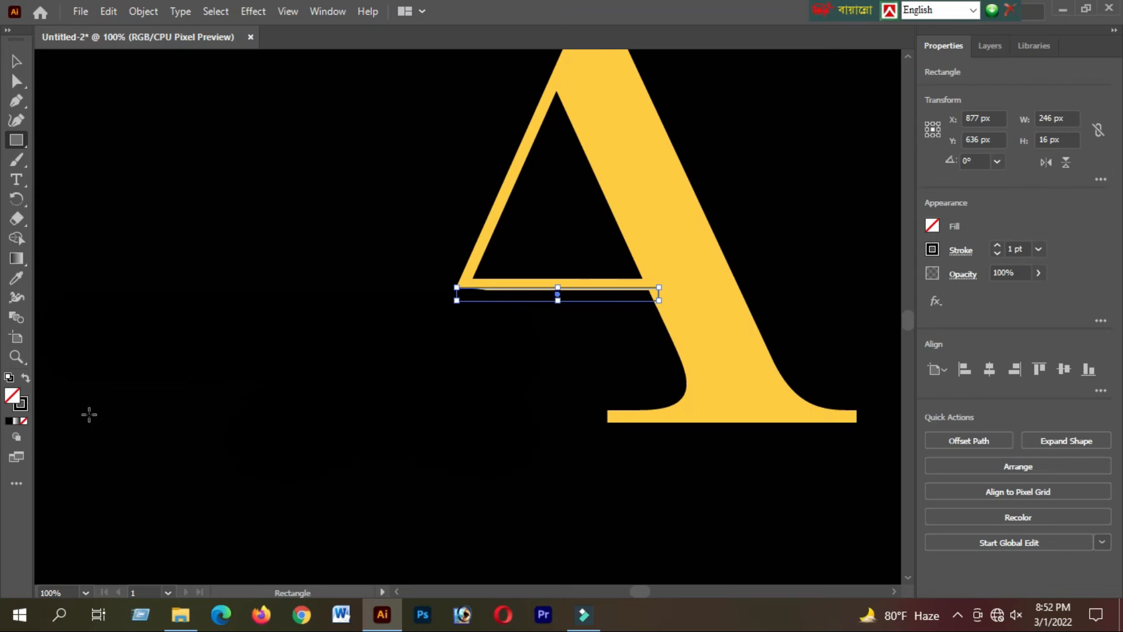
{"action": "double_click", "coordinate": [13, 396]}
{"action": "left_click", "coordinate": [550, 187]}
{"action": "left_click", "coordinate": [759, 174]}
{"action": "left_click", "coordinate": [17, 278]}
{"action": "left_click", "coordinate": [657, 175]}
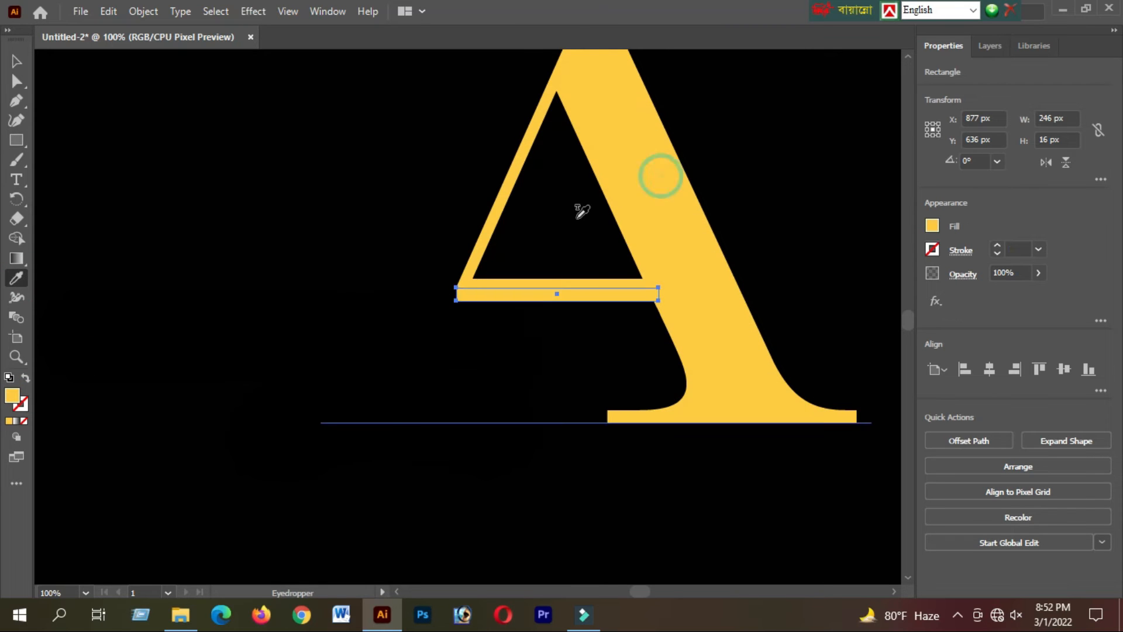
Duplicate the gold bar and rotate the copy to about 244.3° so it lies along the letter's left diagonal.
{"action": "left_click", "coordinate": [16, 60]}
{"action": "left_click", "coordinate": [589, 333]}
{"action": "left_click", "coordinate": [598, 297]}
{"action": "mouse_move", "coordinate": [510, 299]}
{"action": "left_mouse_down"}
{"action": "mouse_move", "coordinate": [421, 324]}
{"action": "mouse_move", "coordinate": [344, 261]}
{"action": "mouse_move", "coordinate": [446, 176]}
{"action": "left_mouse_up"}
{"action": "left_click_drag", "start_coordinate": [404, 242], "coordinate": [508, 180]}
{"action": "left_click_drag", "start_coordinate": [553, 109], "coordinate": [547, 97]}
{"action": "left_click_drag", "start_coordinate": [483, 234], "coordinate": [479, 245]}
{"action": "left_click_drag", "start_coordinate": [526, 117], "coordinate": [528, 113]}
Stretch the rotated bar up to the letter's apex and align it with the left diagonal.
{"action": "scroll", "coordinate": [524, 176], "scroll_direction": "up", "scroll_amount": 3}
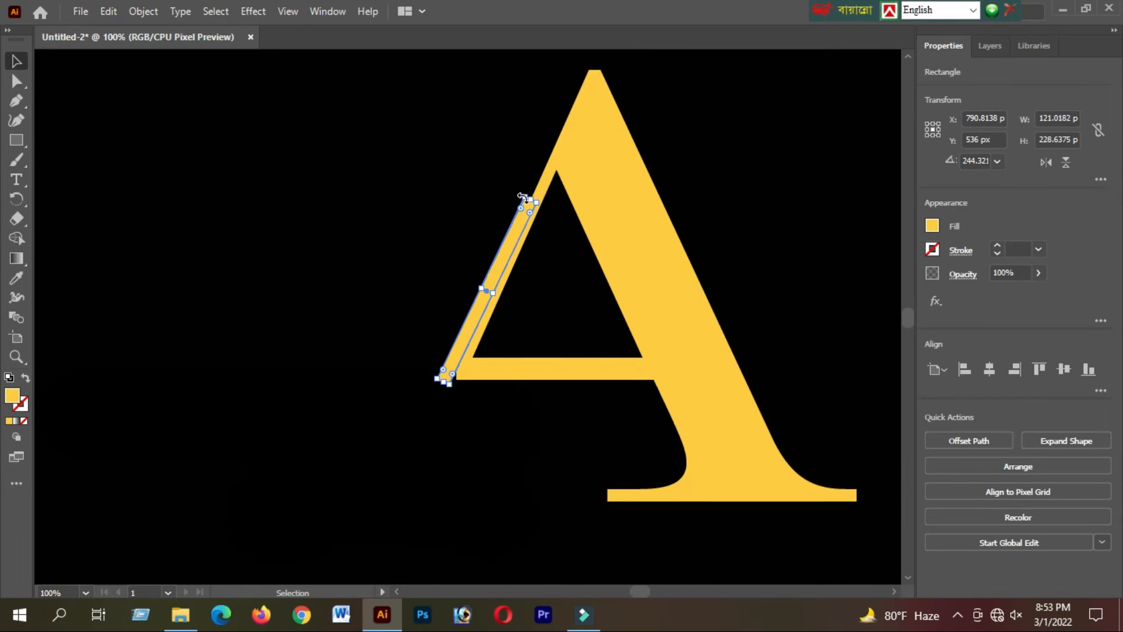
{"action": "left_click_drag", "start_coordinate": [527, 200], "coordinate": [585, 119]}
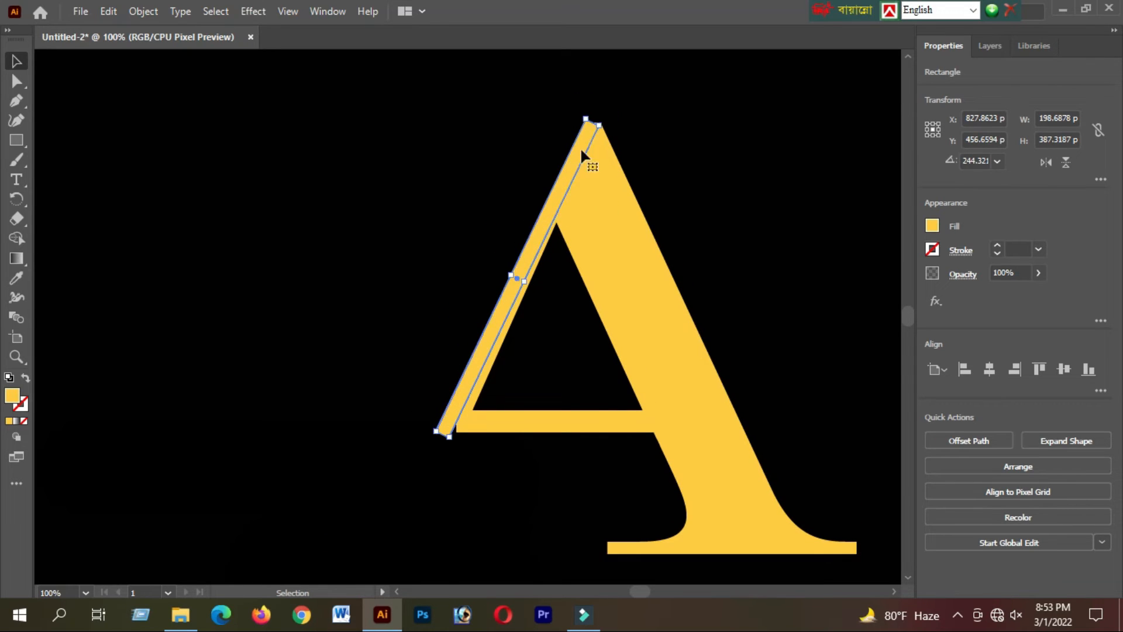
{"action": "left_click_drag", "start_coordinate": [435, 434], "coordinate": [440, 439]}
{"action": "left_click", "coordinate": [513, 459]}
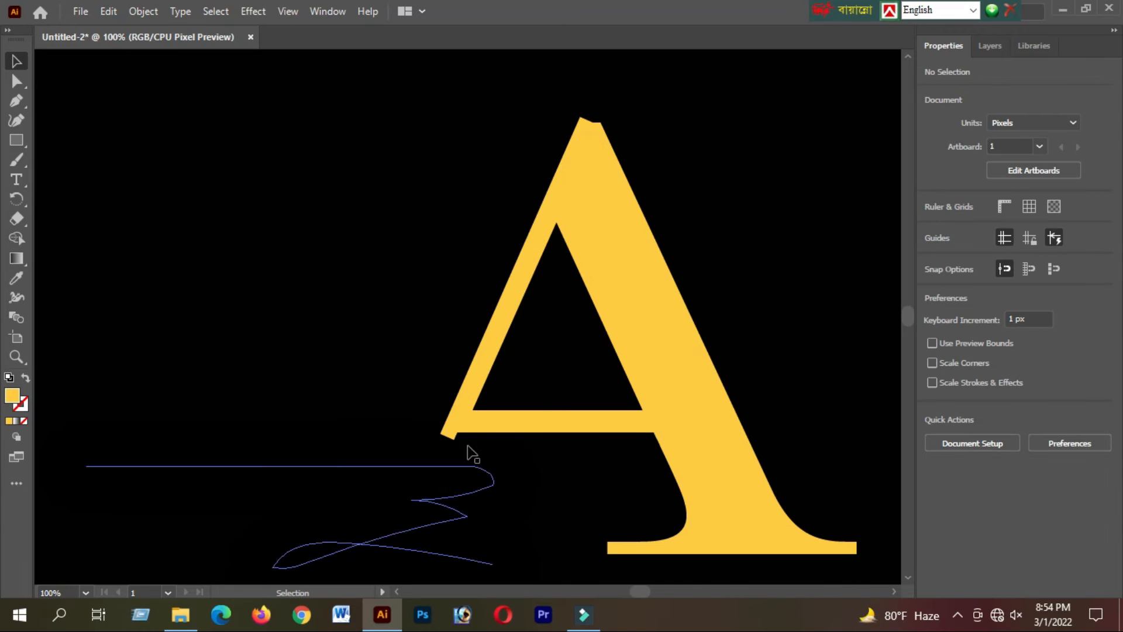
{"action": "scroll", "coordinate": [462, 459], "scroll_direction": "down", "scroll_amount": 1}
{"action": "double_click", "coordinate": [14, 397]}
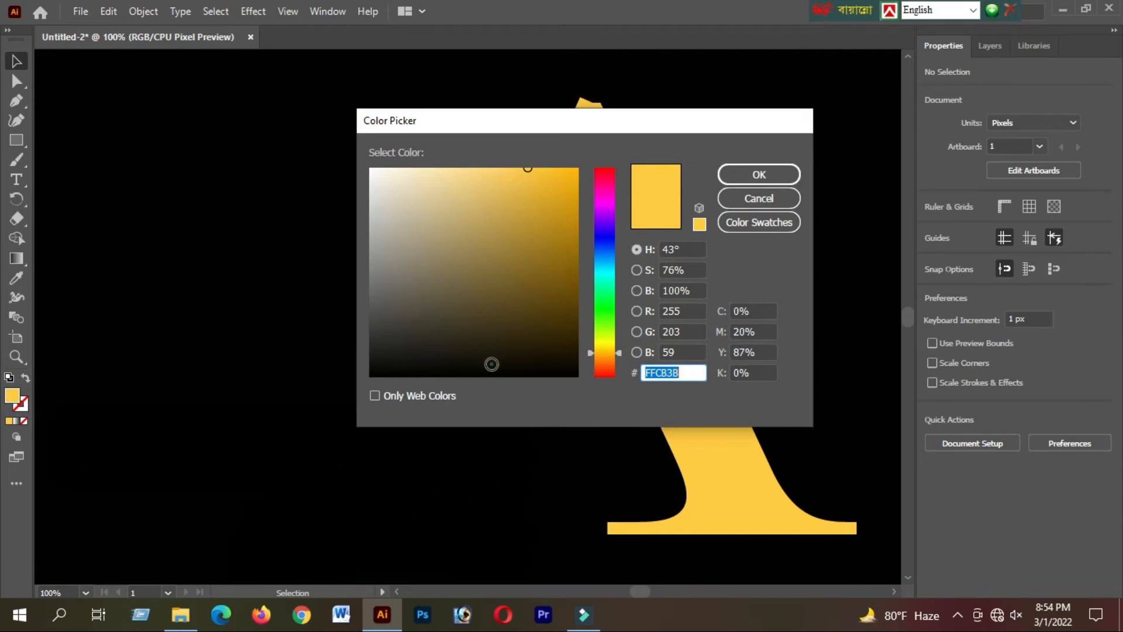
{"action": "left_click", "coordinate": [491, 363]}
{"action": "left_click", "coordinate": [759, 174]}
{"action": "left_click", "coordinate": [17, 163]}
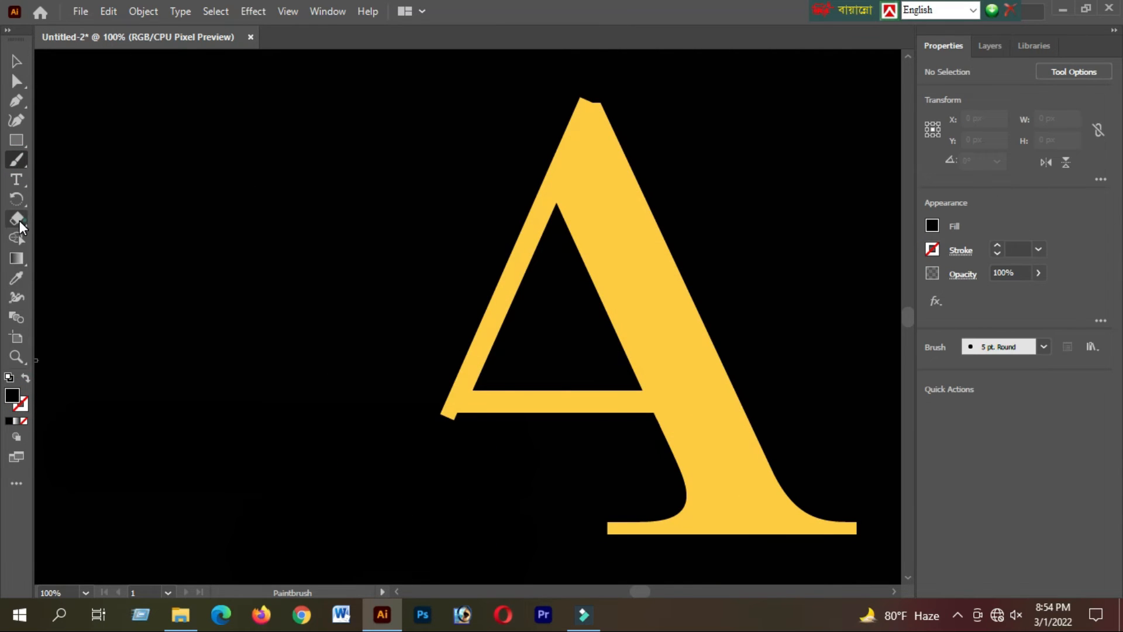
Erase the bar ends that stick out at the crossbar's left corner and at the letter's apex.
{"action": "left_click", "coordinate": [19, 220]}
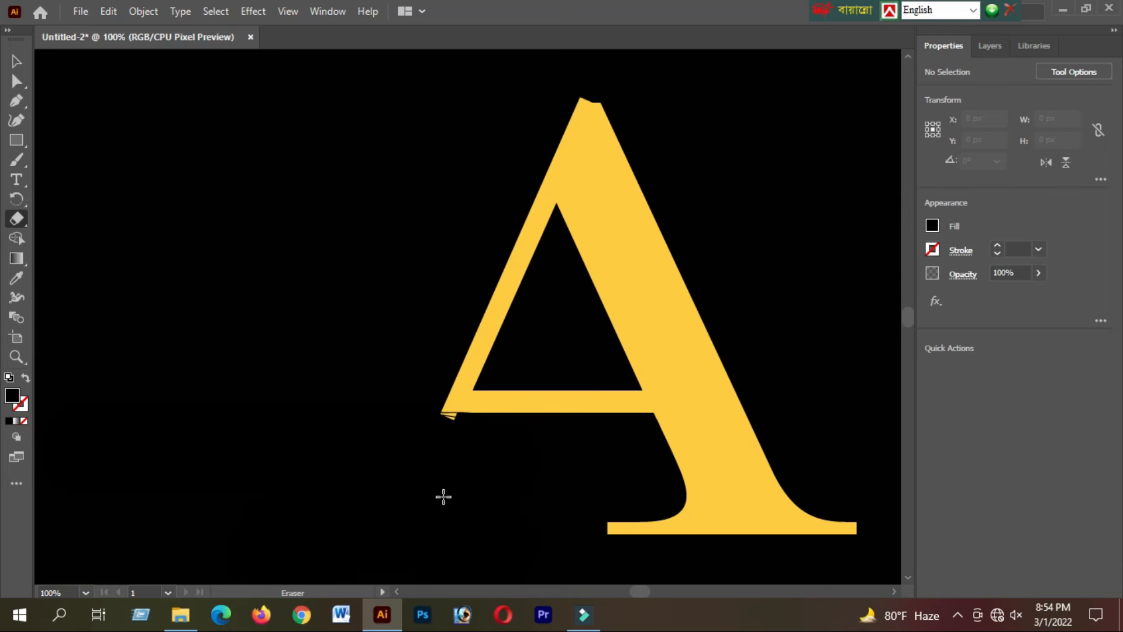
{"action": "scroll", "coordinate": [524, 444], "scroll_direction": "up", "scroll_amount": 4}
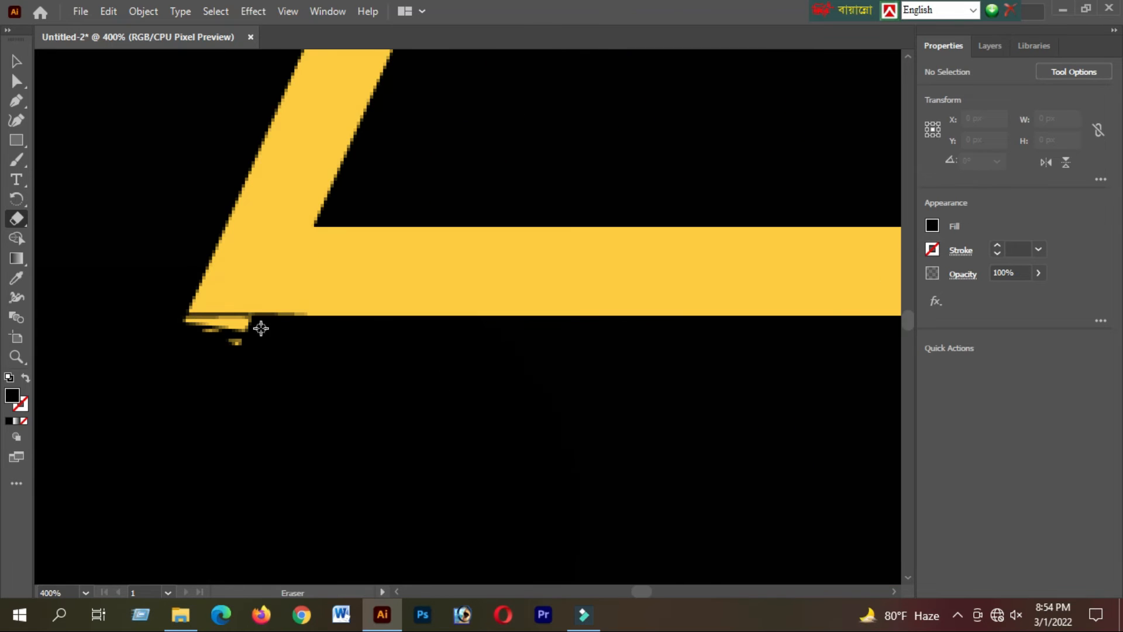
{"action": "left_click_drag", "start_coordinate": [264, 337], "coordinate": [190, 335]}
{"action": "scroll", "coordinate": [382, 419], "scroll_direction": "up", "scroll_amount": 13}
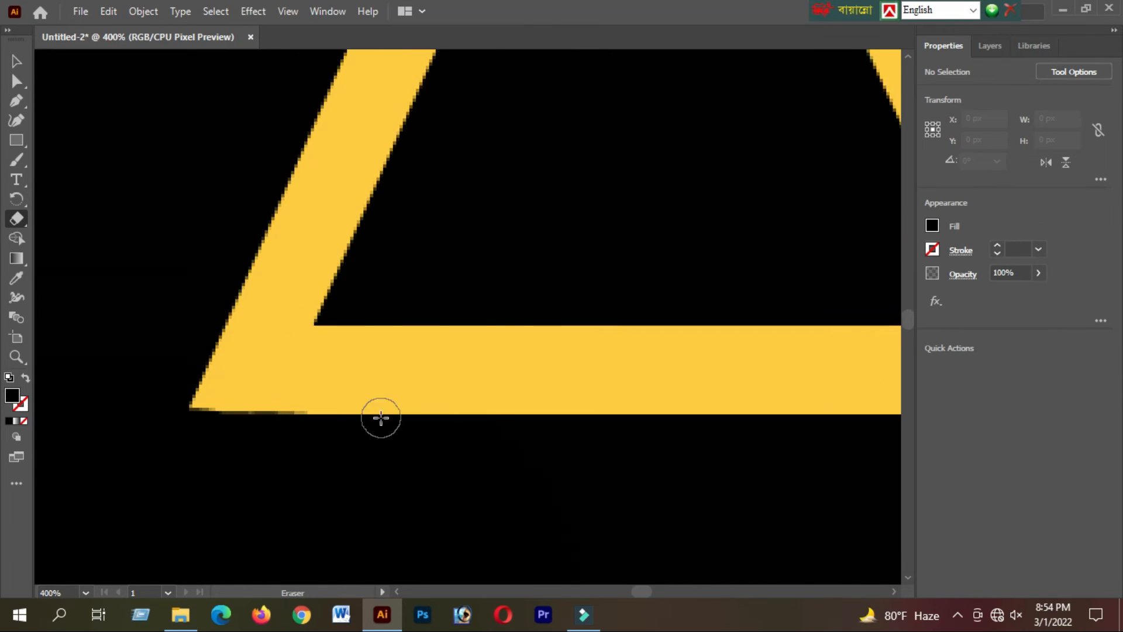
{"action": "left_click_drag", "start_coordinate": [799, 140], "coordinate": [711, 141]}
{"action": "left_click", "coordinate": [17, 62]}
{"action": "left_click", "coordinate": [515, 393]}
{"action": "scroll", "coordinate": [515, 394], "scroll_direction": "down", "scroll_amount": 8}
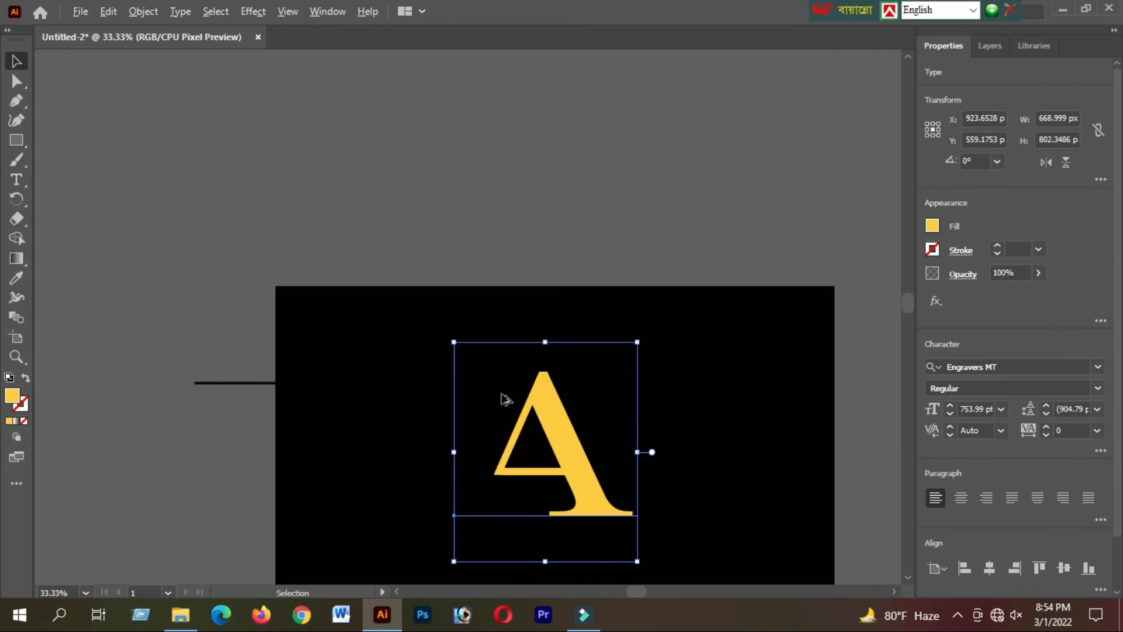
{"action": "scroll", "coordinate": [544, 478], "scroll_direction": "down", "scroll_amount": 3}
{"action": "left_click", "coordinate": [537, 446]}
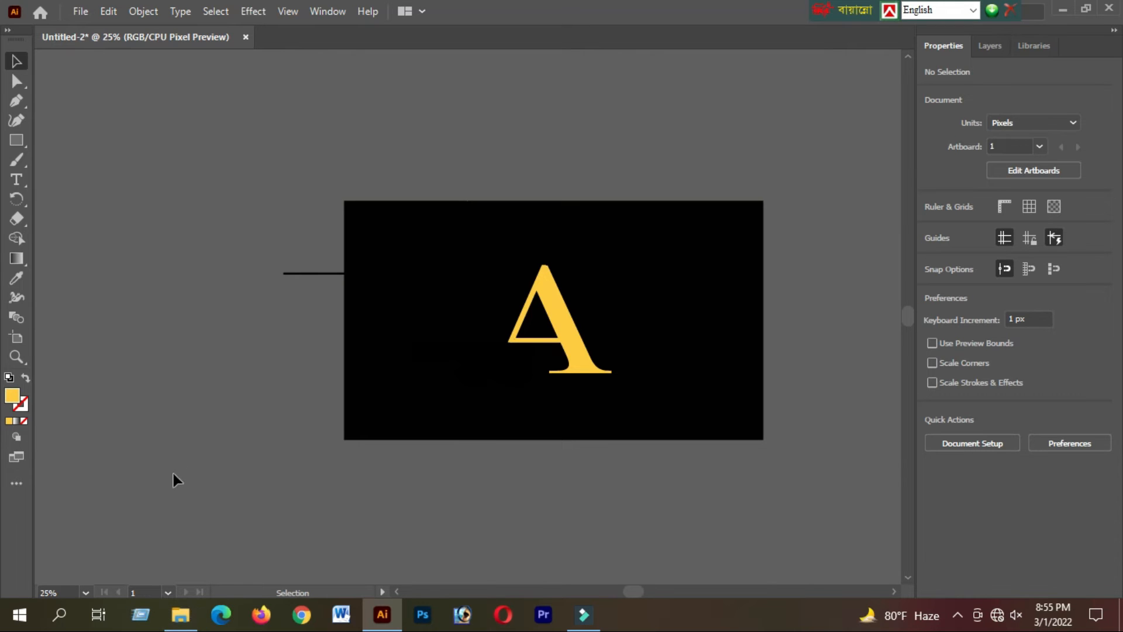
Bring the Untitled-1_copy-removebg-preview ornament from the Downloads folder onto the artboard and enlarge it.
{"action": "left_click", "coordinate": [180, 615]}
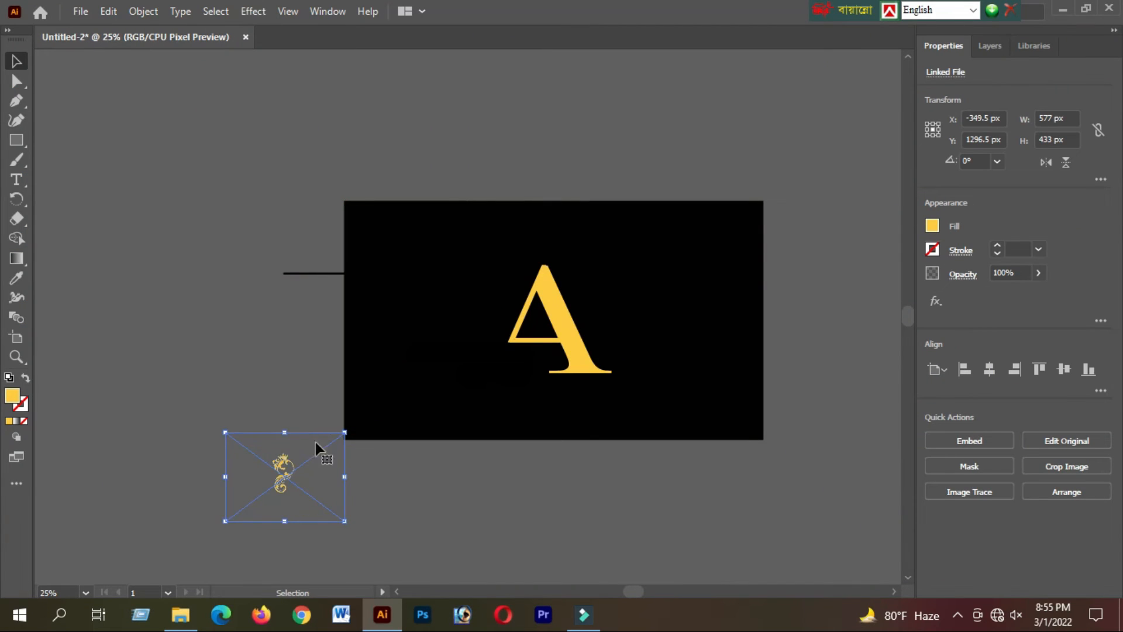
{"action": "left_click_drag", "start_coordinate": [258, 413], "coordinate": [500, 336]}
{"action": "left_click_drag", "start_coordinate": [595, 446], "coordinate": [659, 466]}
{"action": "left_click_drag", "start_coordinate": [419, 243], "coordinate": [364, 182]}
Fit the crowned ornament against the letter A's left side at about 1515 x 1543 px, rotated 0.872°.
{"action": "left_click_drag", "start_coordinate": [459, 335], "coordinate": [455, 350]}
{"action": "left_click_drag", "start_coordinate": [359, 198], "coordinate": [344, 166]}
{"action": "left_click_drag", "start_coordinate": [488, 351], "coordinate": [498, 373]}
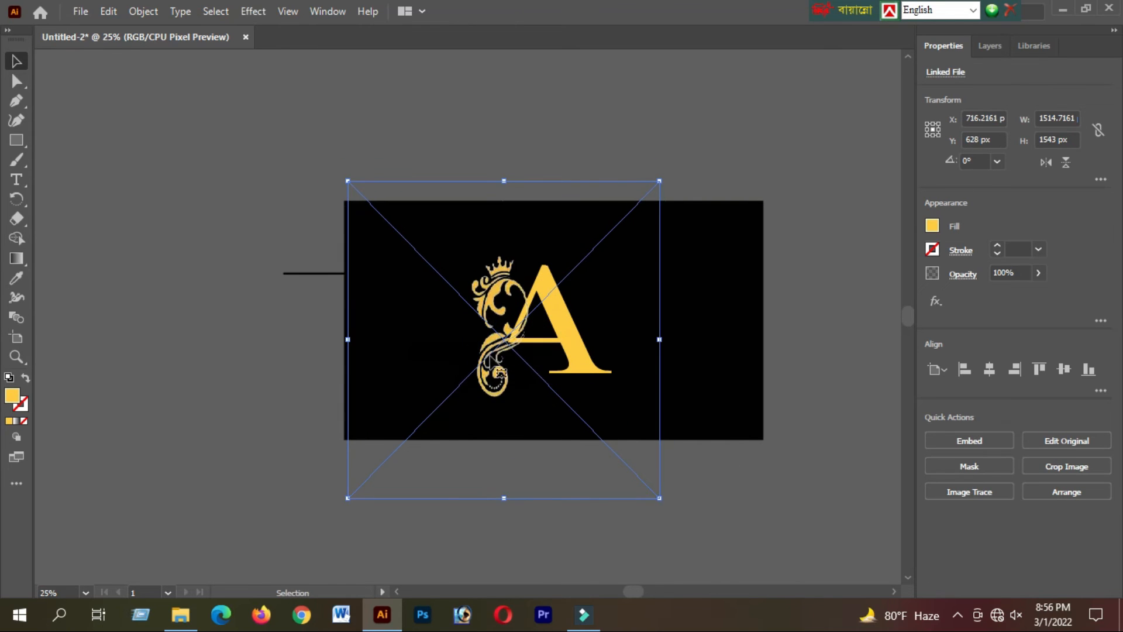
{"action": "mouse_move", "coordinate": [665, 175]}
{"action": "left_mouse_down"}
{"action": "mouse_move", "coordinate": [651, 169]}
{"action": "mouse_move", "coordinate": [661, 174]}
{"action": "left_mouse_up"}
{"action": "left_click", "coordinate": [698, 318]}
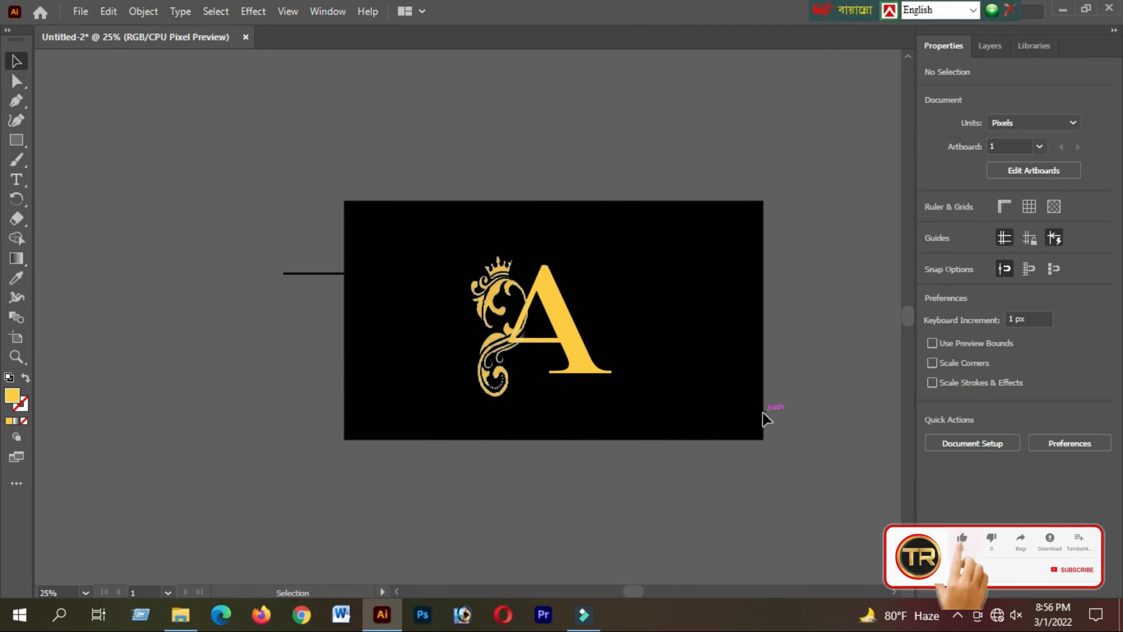
Move the ornament left, clear of the letter A, and try to erase part of the letter's left diagonal.
{"action": "scroll", "coordinate": [603, 316], "scroll_direction": "up", "scroll_amount": 2}
{"action": "scroll", "coordinate": [592, 322], "scroll_direction": "down", "scroll_amount": 3}
{"action": "scroll", "coordinate": [502, 353], "scroll_direction": "up", "scroll_amount": 5}
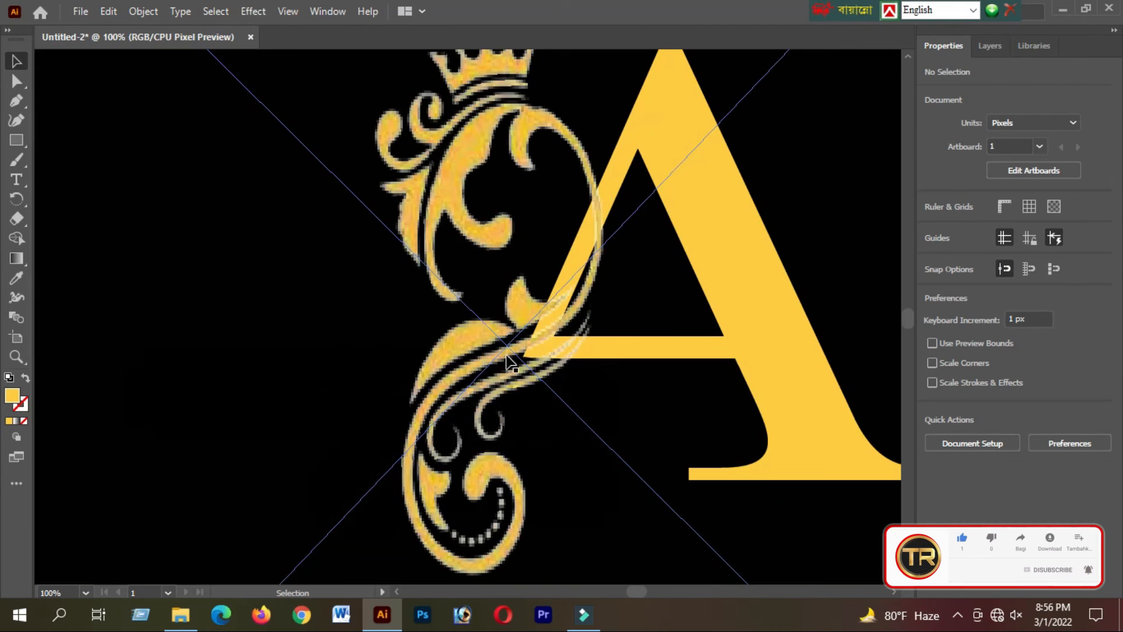
{"action": "left_click_drag", "start_coordinate": [510, 368], "coordinate": [144, 374]}
{"action": "left_click", "coordinate": [16, 218]}
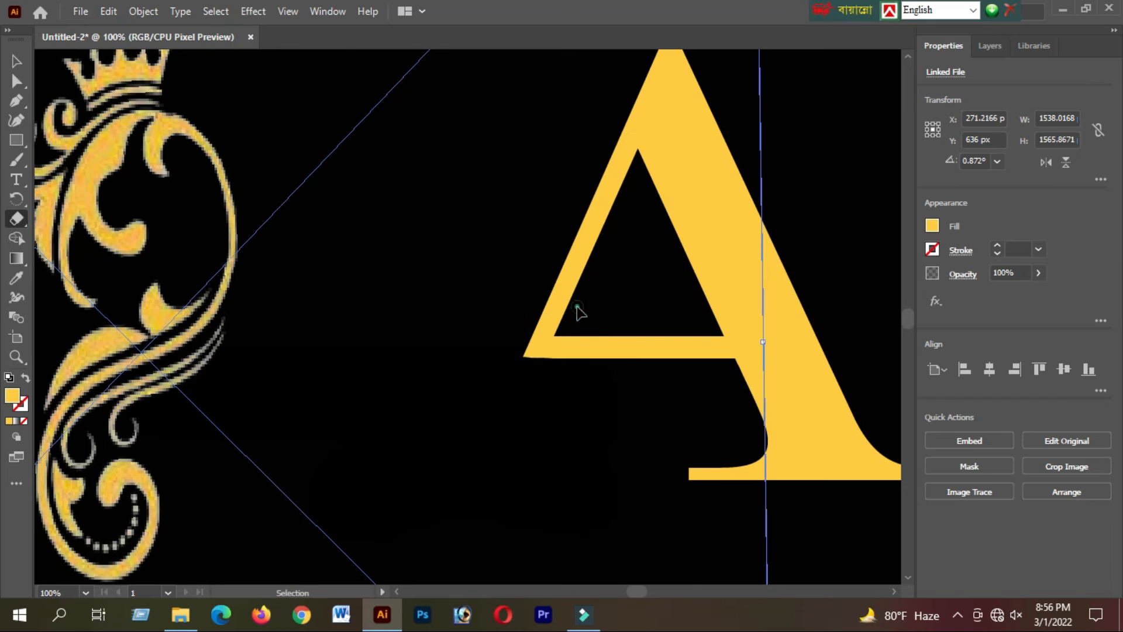
{"action": "left_click_drag", "start_coordinate": [577, 308], "coordinate": [502, 308]}
{"action": "left_click", "coordinate": [17, 62]}
{"action": "left_click_drag", "start_coordinate": [406, 141], "coordinate": [188, 202]}
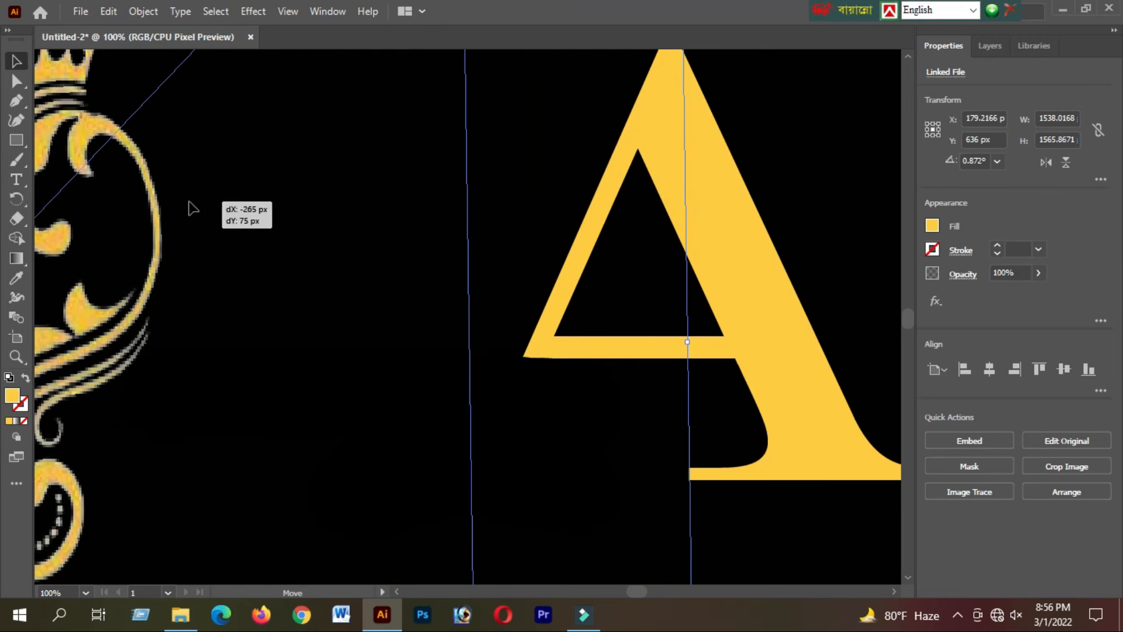
Fill the letter A text with black.
{"action": "left_click", "coordinate": [537, 287]}
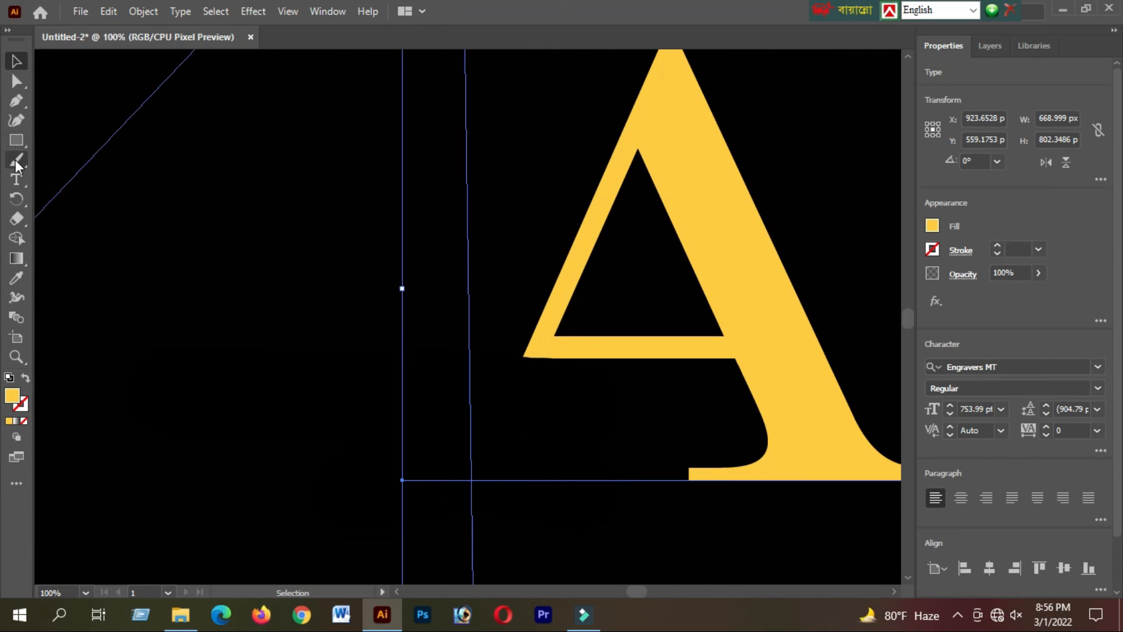
{"action": "double_click", "coordinate": [12, 395]}
{"action": "left_click", "coordinate": [585, 381]}
{"action": "key", "text": "Return"}
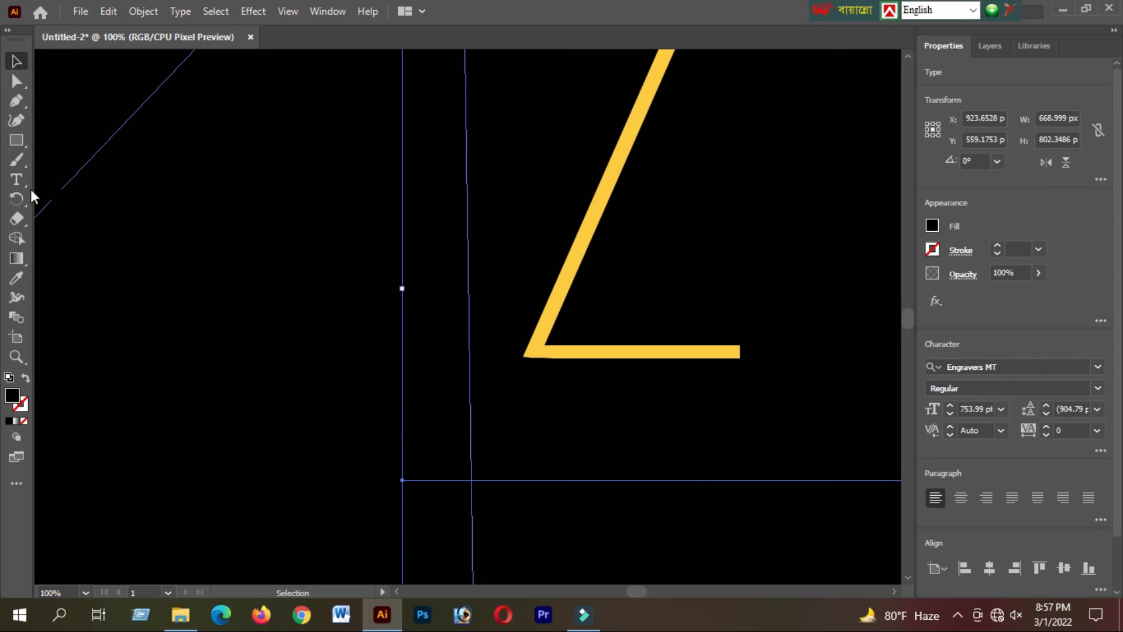
Undo the black fill applied to the letter A.
{"action": "key", "text": "b"}
{"action": "key", "text": "ctrl+z"}
{"action": "left_click", "coordinate": [16, 61]}
{"action": "left_click", "coordinate": [346, 135]}
{"action": "left_click", "coordinate": [544, 269]}
{"action": "double_click", "coordinate": [12, 396]}
{"action": "left_click", "coordinate": [578, 376]}
{"action": "left_click", "coordinate": [759, 175]}
{"action": "key", "text": "ctrl+z"}
{"action": "left_click", "coordinate": [88, 346]}
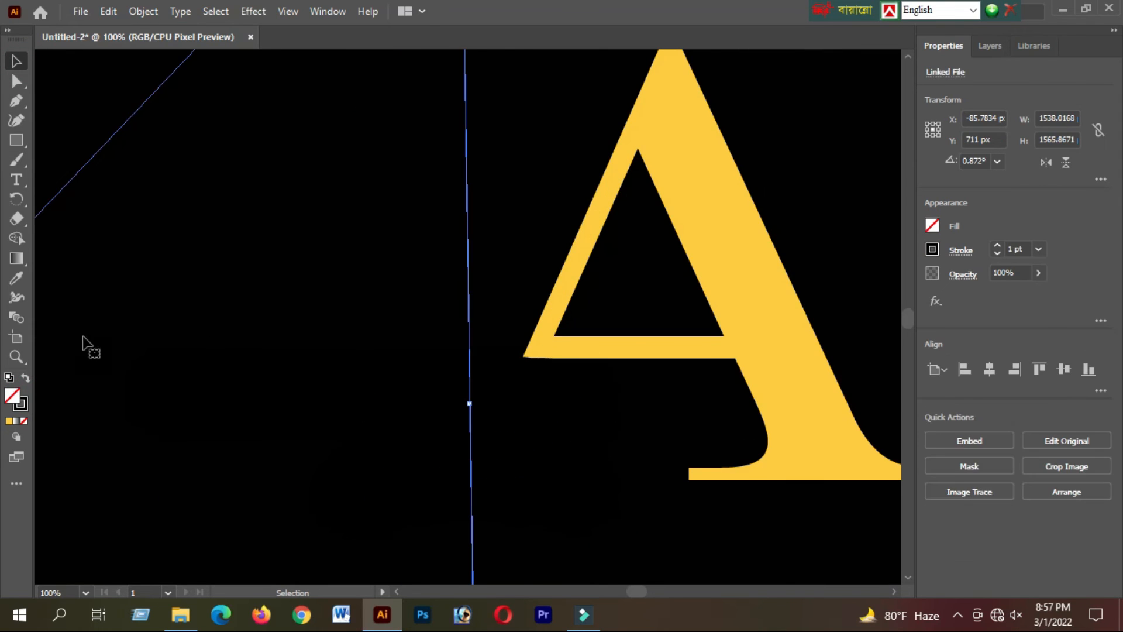
Paint black brush strokes across the corner where the letter A's left diagonal meets its crossbar, cutting a slanted gap.
{"action": "left_click", "coordinate": [497, 64]}
{"action": "scroll", "coordinate": [519, 231], "scroll_direction": "up", "scroll_amount": 7}
{"action": "scroll", "coordinate": [519, 231], "scroll_direction": "right", "scroll_amount": 2}
{"action": "scroll", "coordinate": [519, 231], "scroll_direction": "down", "scroll_amount": 7}
{"action": "left_click", "coordinate": [70, 236]}
{"action": "double_click", "coordinate": [13, 395]}
{"action": "left_click", "coordinate": [578, 376]}
{"action": "left_click", "coordinate": [759, 174]}
{"action": "left_click", "coordinate": [16, 159]}
{"action": "scroll", "coordinate": [336, 163], "scroll_direction": "up", "scroll_amount": 10}
{"action": "mouse_move", "coordinate": [351, 203]}
{"action": "left_mouse_down"}
{"action": "mouse_move", "coordinate": [414, 183]}
{"action": "mouse_move", "coordinate": [323, 191]}
{"action": "left_mouse_up"}
{"action": "scroll", "coordinate": [471, 178], "scroll_direction": "up", "scroll_amount": 3}
{"action": "mouse_move", "coordinate": [471, 179]}
{"action": "left_mouse_down"}
{"action": "mouse_move", "coordinate": [382, 248]}
{"action": "mouse_move", "coordinate": [400, 258]}
{"action": "mouse_move", "coordinate": [213, 350]}
{"action": "left_mouse_up"}
{"action": "left_click_drag", "start_coordinate": [404, 262], "coordinate": [236, 373]}
{"action": "scroll", "coordinate": [170, 320], "scroll_direction": "up", "scroll_amount": 1}
{"action": "scroll", "coordinate": [170, 320], "scroll_direction": "down", "scroll_amount": 7}
{"action": "left_click_drag", "start_coordinate": [488, 306], "coordinate": [685, 304]}
Move the crowned ornament back over the letter A's left side and rotate it to about 358.6°.
{"action": "left_click", "coordinate": [16, 61]}
{"action": "left_click_drag", "start_coordinate": [231, 324], "coordinate": [399, 304]}
{"action": "left_click_drag", "start_coordinate": [466, 295], "coordinate": [473, 298]}
{"action": "left_click_drag", "start_coordinate": [554, 136], "coordinate": [560, 143]}
{"action": "left_click", "coordinate": [638, 368]}
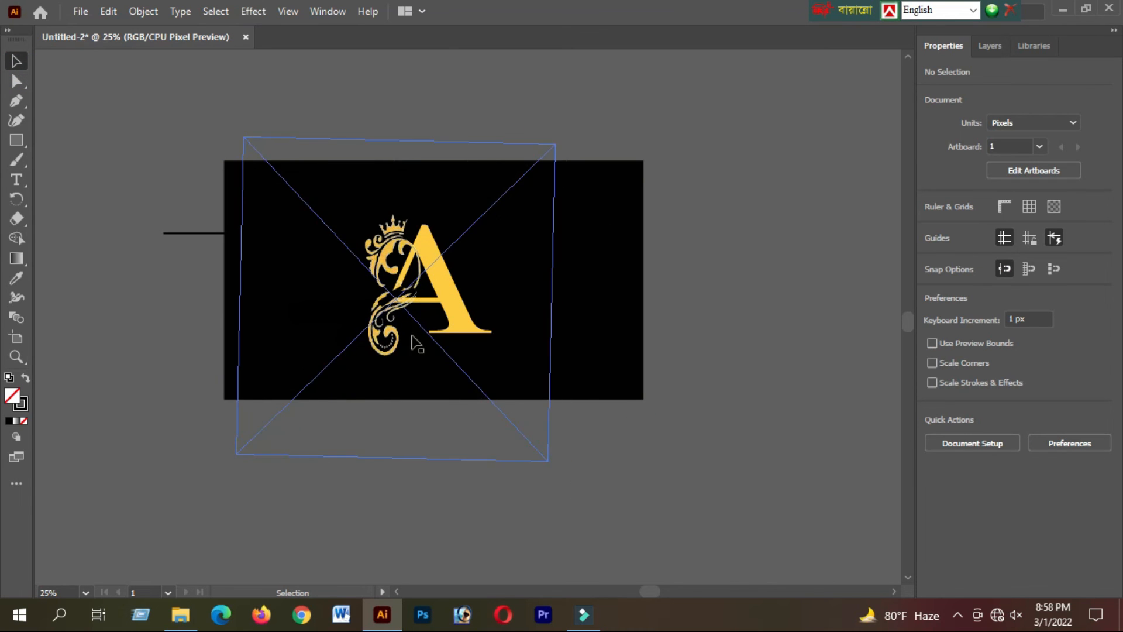
Add a LOREM IPSUM placeholder text object beside the letter A.
{"action": "scroll", "coordinate": [487, 335], "scroll_direction": "up", "scroll_amount": 2}
{"action": "left_click", "coordinate": [17, 180]}
{"action": "left_click", "coordinate": [652, 332]}
{"action": "scroll", "coordinate": [775, 316], "scroll_direction": "down", "scroll_amount": 4}
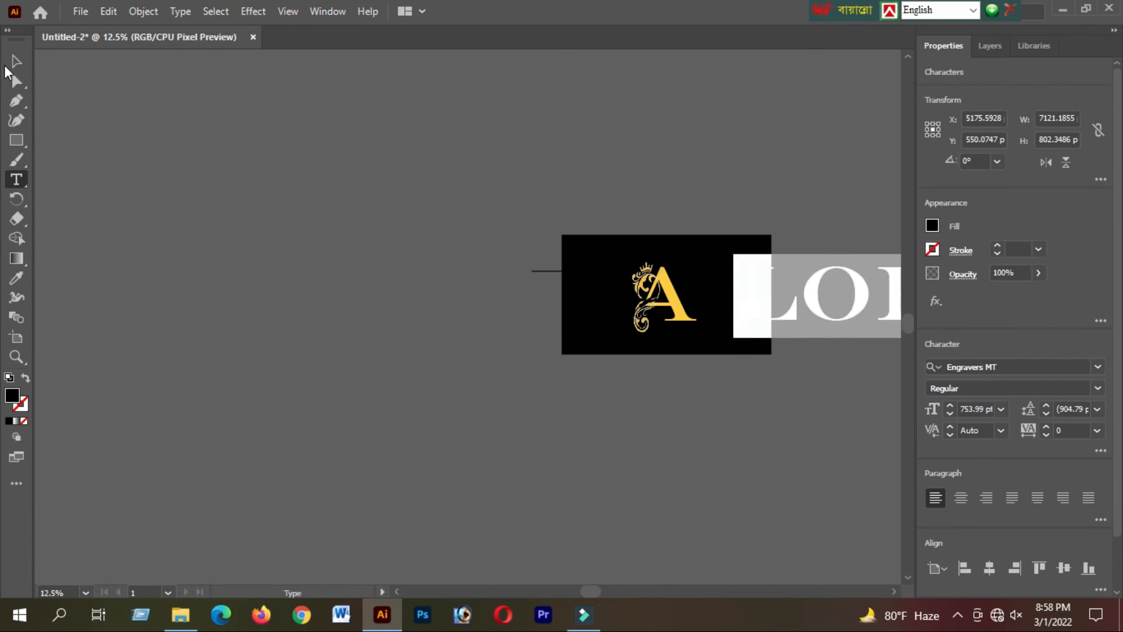
Scale the LOREM IPSUM text down to a small caption and move it near the letter A.
{"action": "left_click", "coordinate": [16, 61]}
{"action": "left_click_drag", "start_coordinate": [837, 292], "coordinate": [486, 404]}
{"action": "left_click_drag", "start_coordinate": [815, 400], "coordinate": [457, 400]}
{"action": "left_click_drag", "start_coordinate": [761, 367], "coordinate": [144, 397]}
{"action": "left_click_drag", "start_coordinate": [97, 423], "coordinate": [306, 423]}
{"action": "left_click_drag", "start_coordinate": [355, 397], "coordinate": [285, 432]}
{"action": "left_click_drag", "start_coordinate": [254, 441], "coordinate": [660, 320]}
{"action": "scroll", "coordinate": [654, 325], "scroll_direction": "up", "scroll_amount": 9}
{"action": "scroll", "coordinate": [466, 323], "scroll_direction": "down", "scroll_amount": 3}
{"action": "left_click_drag", "start_coordinate": [512, 320], "coordinate": [605, 497]}
Recolour the LOREM IPSUM text gold by sampling the letter A with the Eyedropper.
{"action": "left_click", "coordinate": [17, 179]}
{"action": "left_click_drag", "start_coordinate": [673, 487], "coordinate": [453, 485]}
{"action": "double_click", "coordinate": [15, 395]}
{"action": "left_click", "coordinate": [781, 180]}
{"action": "left_click", "coordinate": [16, 278]}
{"action": "left_click", "coordinate": [758, 262]}
{"action": "left_click", "coordinate": [17, 61]}
{"action": "left_click", "coordinate": [820, 429]}
Place the LOREM IPSUM caption just beneath the letter A's crossbar.
{"action": "left_click_drag", "start_coordinate": [641, 490], "coordinate": [607, 215]}
{"action": "scroll", "coordinate": [636, 393], "scroll_direction": "down", "scroll_amount": 4}
{"action": "left_click", "coordinate": [762, 418]}
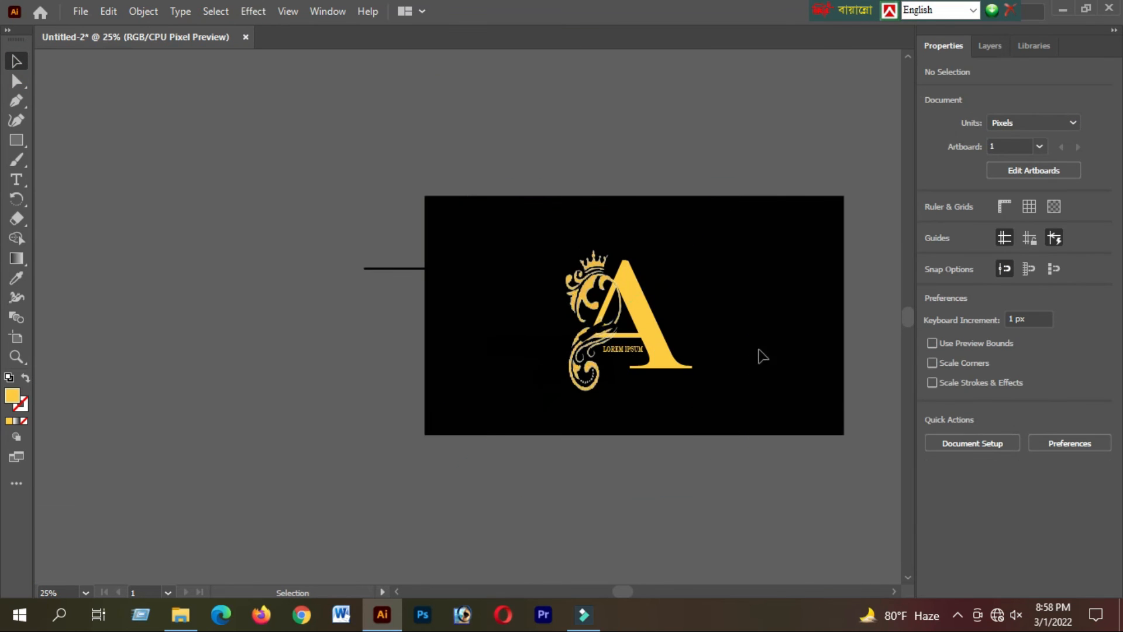
Bring the cut-out portrait of the man in a white shirt from the Downloads folder onto the artboard.
{"action": "scroll", "coordinate": [763, 345], "scroll_direction": "up", "scroll_amount": 1}
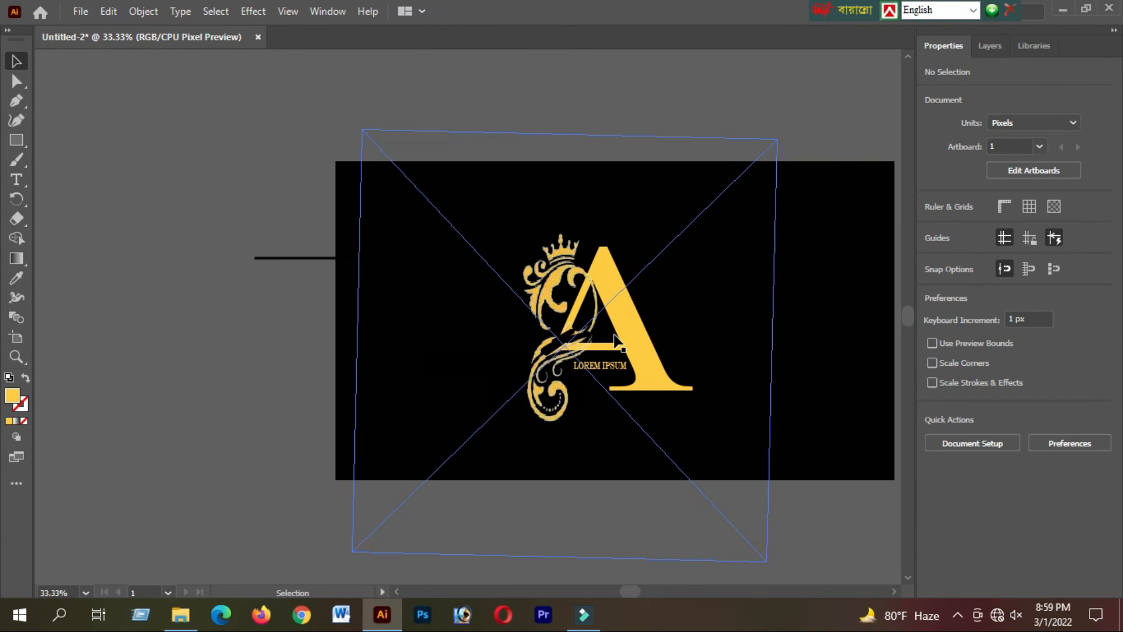
{"action": "left_click", "coordinate": [576, 319]}
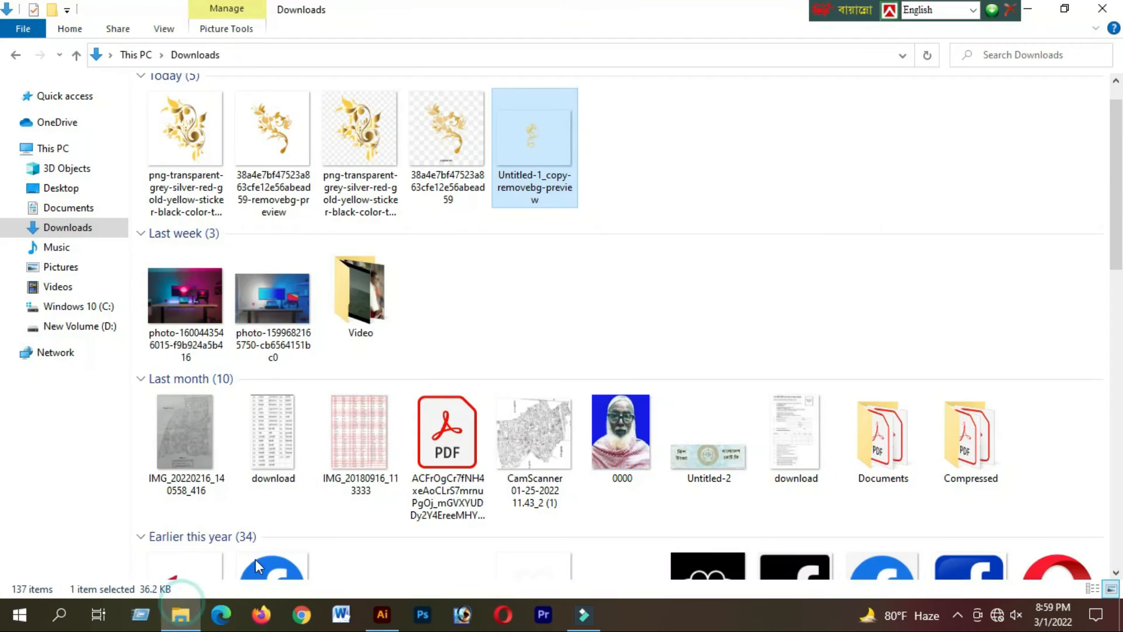
{"action": "scroll", "coordinate": [628, 413], "scroll_direction": "down", "scroll_amount": 5}
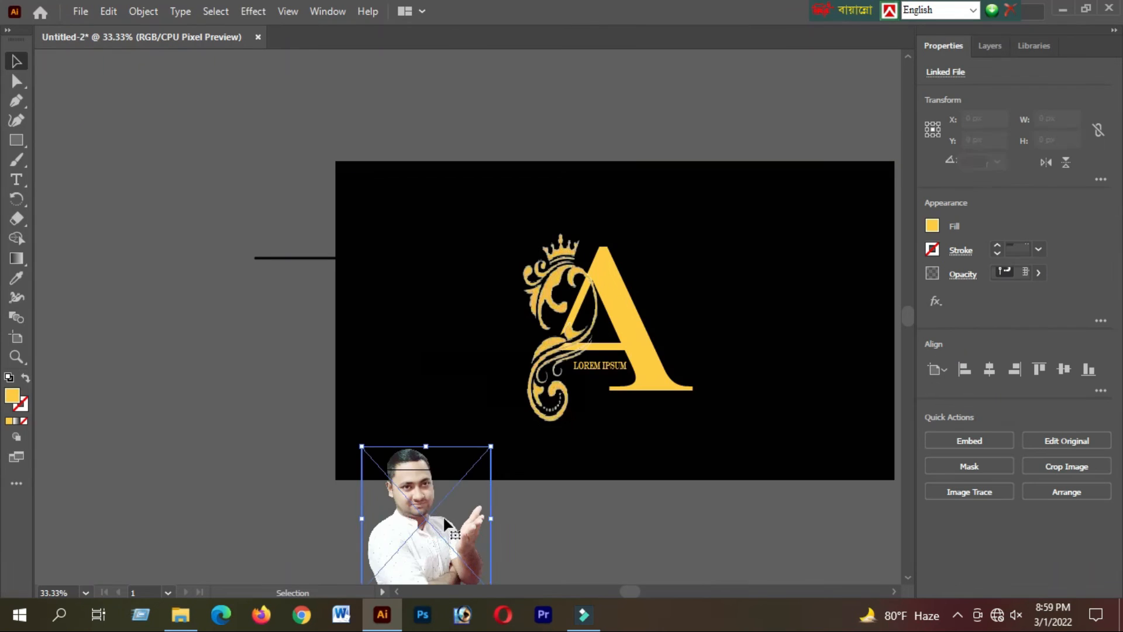
{"action": "left_click_drag", "start_coordinate": [445, 519], "coordinate": [516, 413]}
Scale the portrait down to about 132 x 116 px and fit it inside the letter A's triangular opening.
{"action": "left_click_drag", "start_coordinate": [563, 341], "coordinate": [500, 426]}
{"action": "left_click_drag", "start_coordinate": [467, 448], "coordinate": [605, 304]}
{"action": "left_click_drag", "start_coordinate": [581, 324], "coordinate": [611, 316]}
{"action": "scroll", "coordinate": [612, 316], "scroll_direction": "up", "scroll_amount": 5}
{"action": "left_click_drag", "start_coordinate": [529, 397], "coordinate": [533, 412]}
{"action": "left_click_drag", "start_coordinate": [500, 323], "coordinate": [503, 282]}
Send the portrait backward in the stacking order so it sits behind the ornament.
{"action": "key", "text": "ctrl+["}
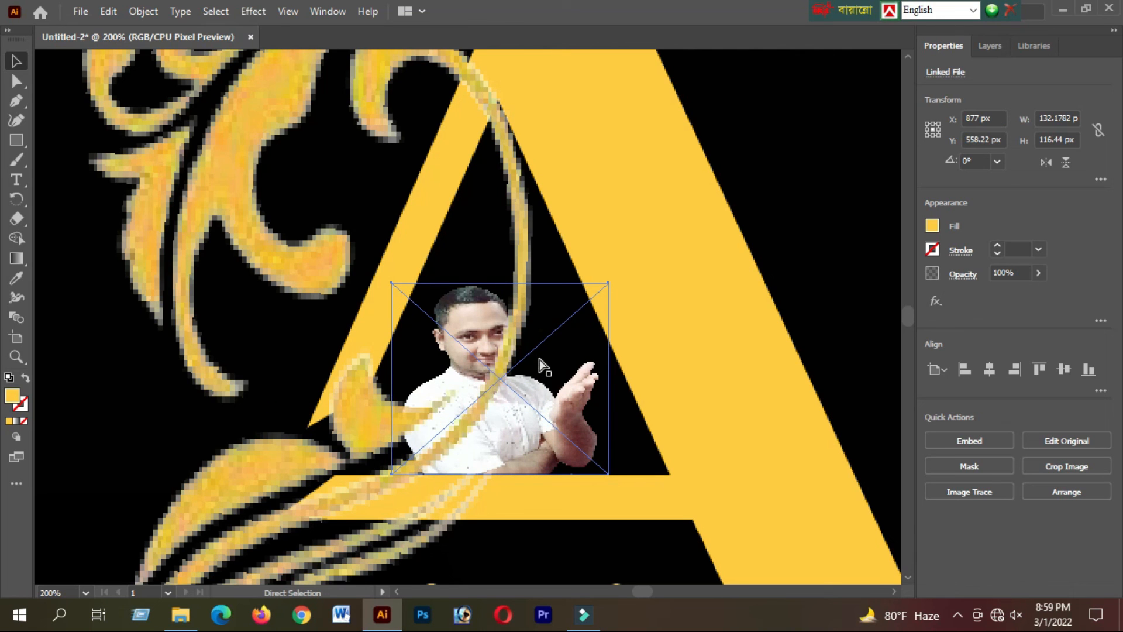
{"action": "key", "text": "ctrl+["}
{"action": "key", "text": "ctrl+]"}
{"action": "scroll", "coordinate": [561, 367], "scroll_direction": "down", "scroll_amount": 2}
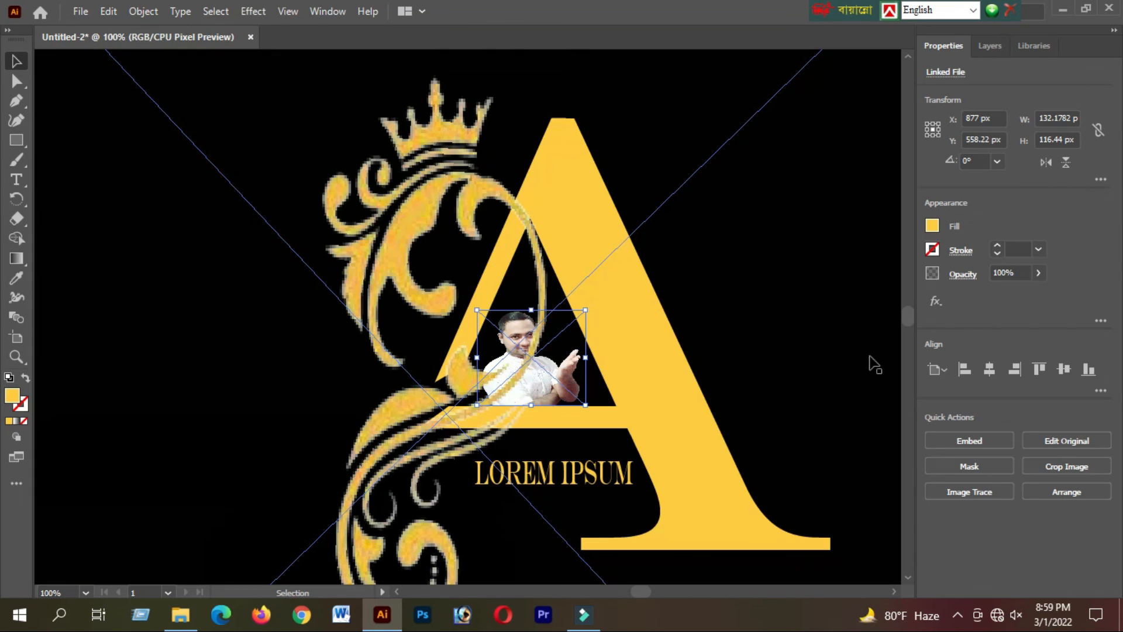
Reduce the opacity of the portrait inside the letter A and clear the selection.
{"action": "left_click", "coordinate": [1038, 272]}
{"action": "scroll", "coordinate": [729, 392], "scroll_direction": "down", "scroll_amount": 5}
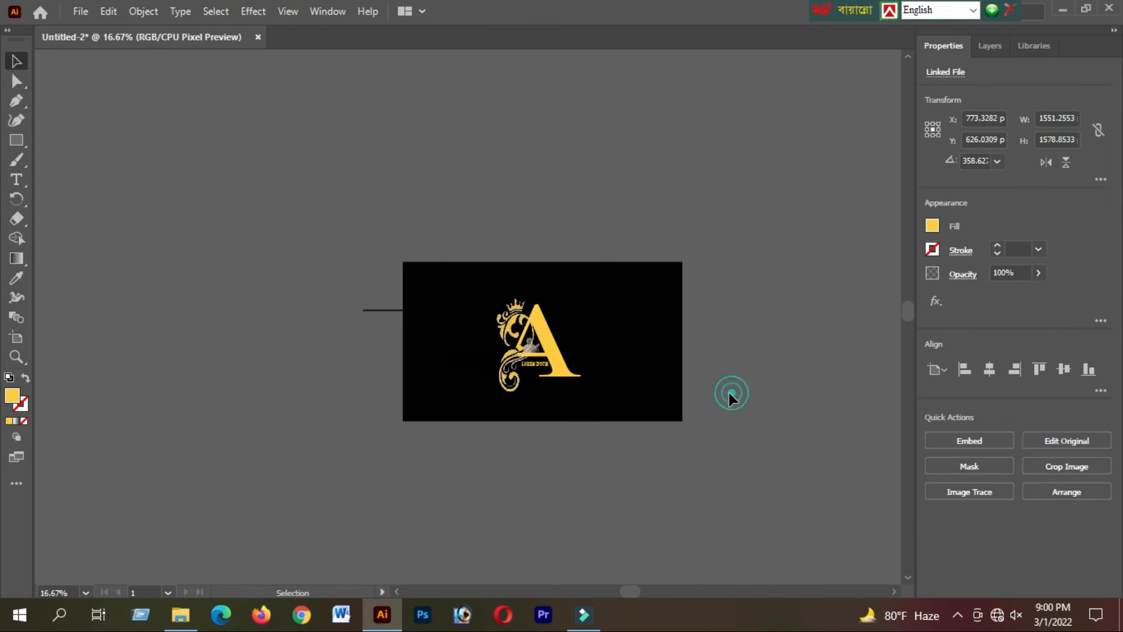
{"action": "left_click", "coordinate": [713, 427]}
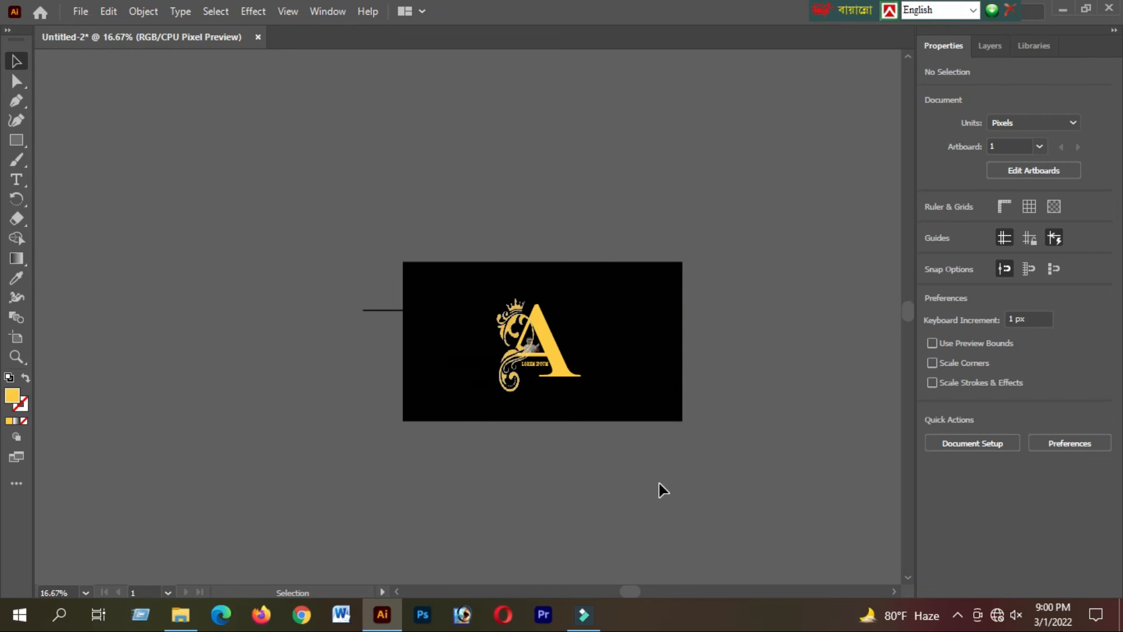
Minimize Illustrator and open the finished logo image 1234 (2).jpg in Photos to view it.
{"action": "left_click", "coordinate": [1089, 8]}
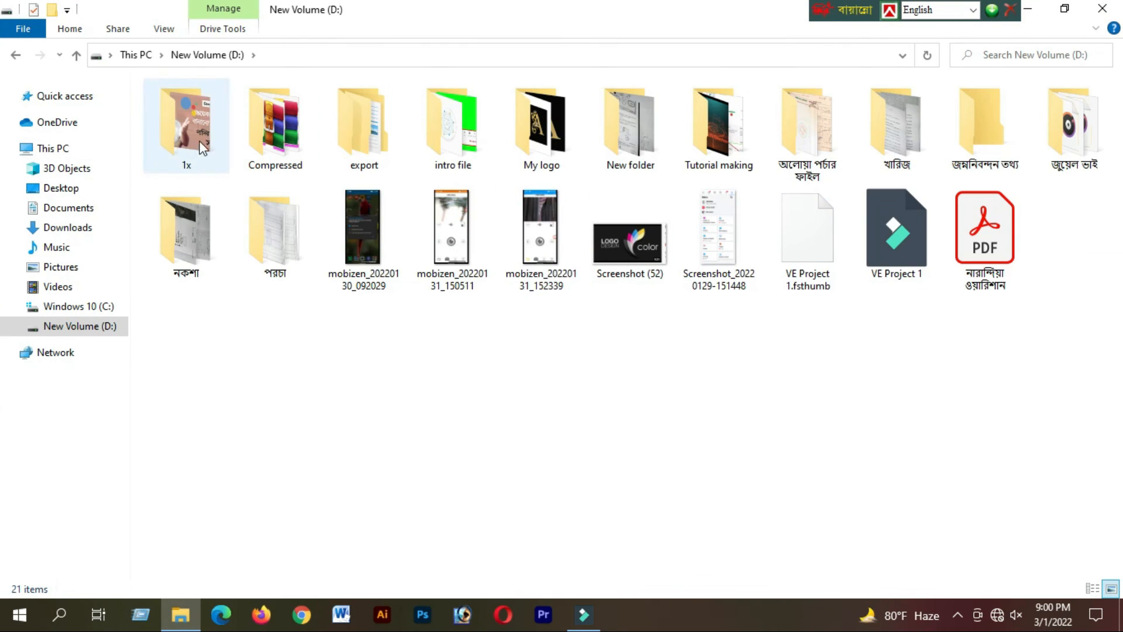
{"action": "double_click", "coordinate": [274, 131]}
{"action": "left_click", "coordinate": [18, 56]}
{"action": "left_click", "coordinate": [17, 56]}
{"action": "double_click", "coordinate": [459, 231]}
{"action": "double_click", "coordinate": [541, 131]}
{"action": "double_click", "coordinate": [202, 120]}
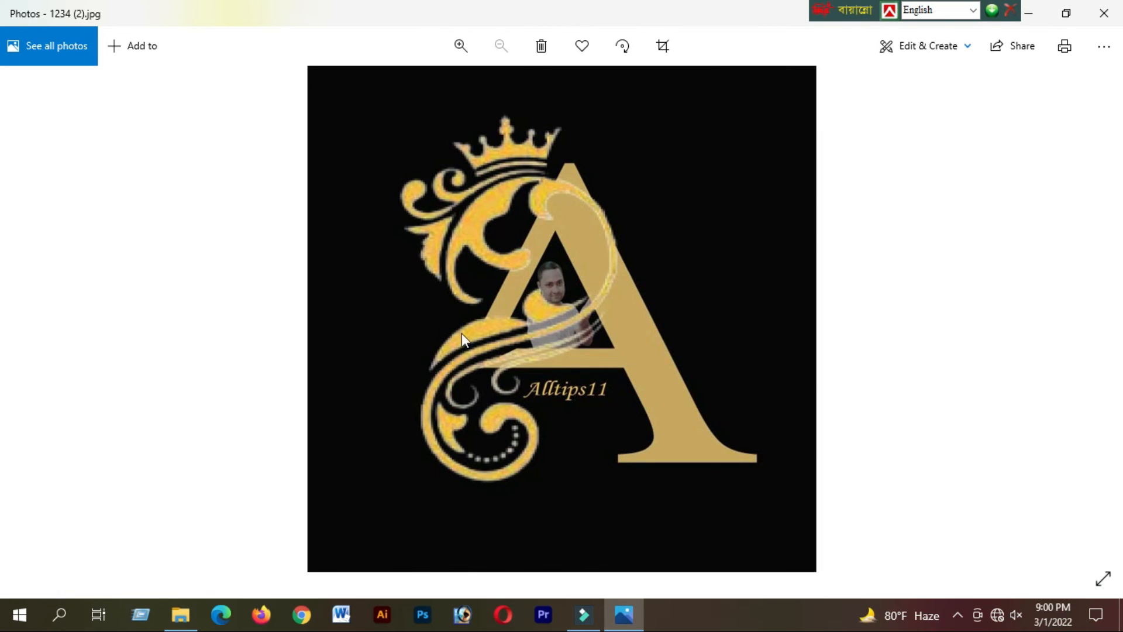